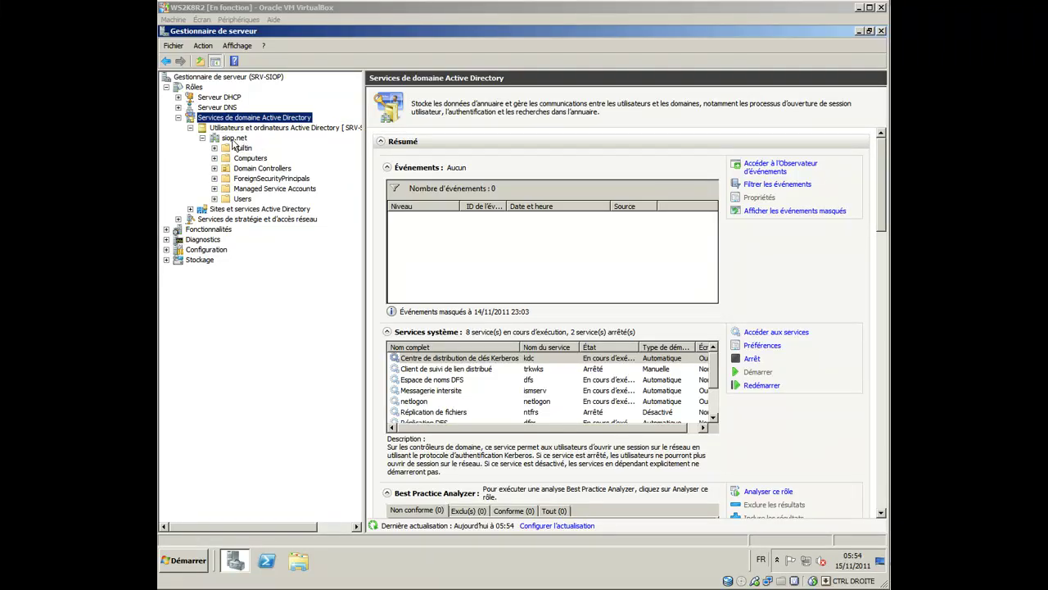
Step: Select the siop.net domain to list its six default containers and open its context menu
click(234, 138)
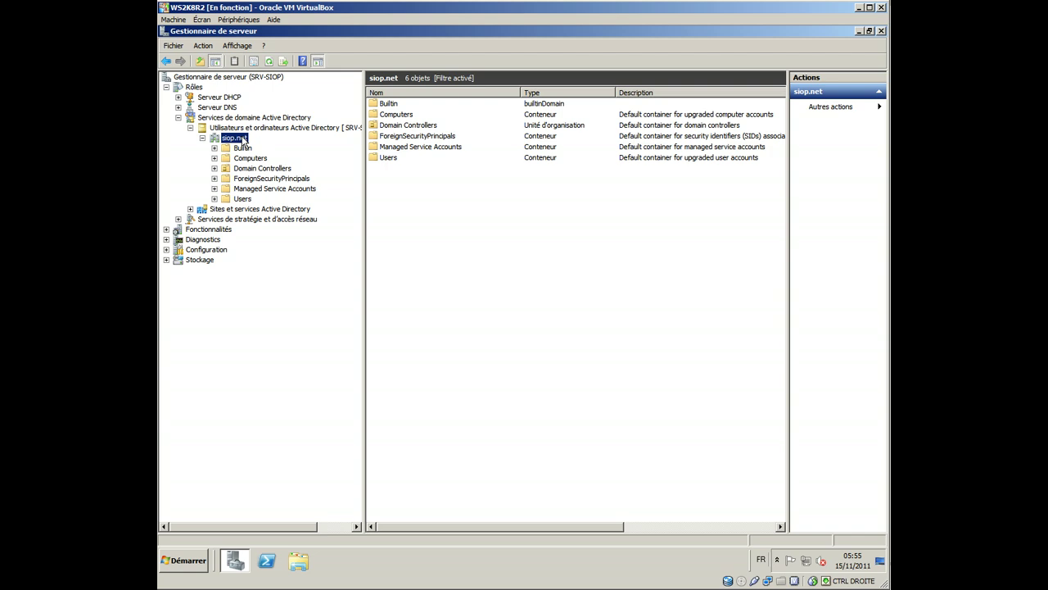
right_click(243, 141)
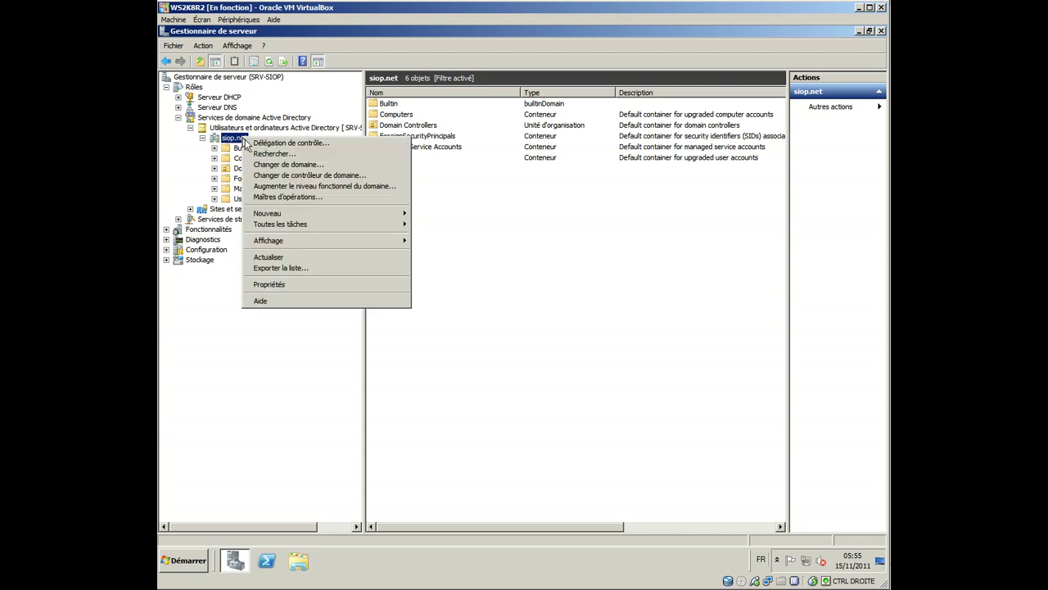
Step: Create two organizational units named SIO and CIRCE through Nouveau > Unité d'organisation on siop.net
mouse_move(328, 217)
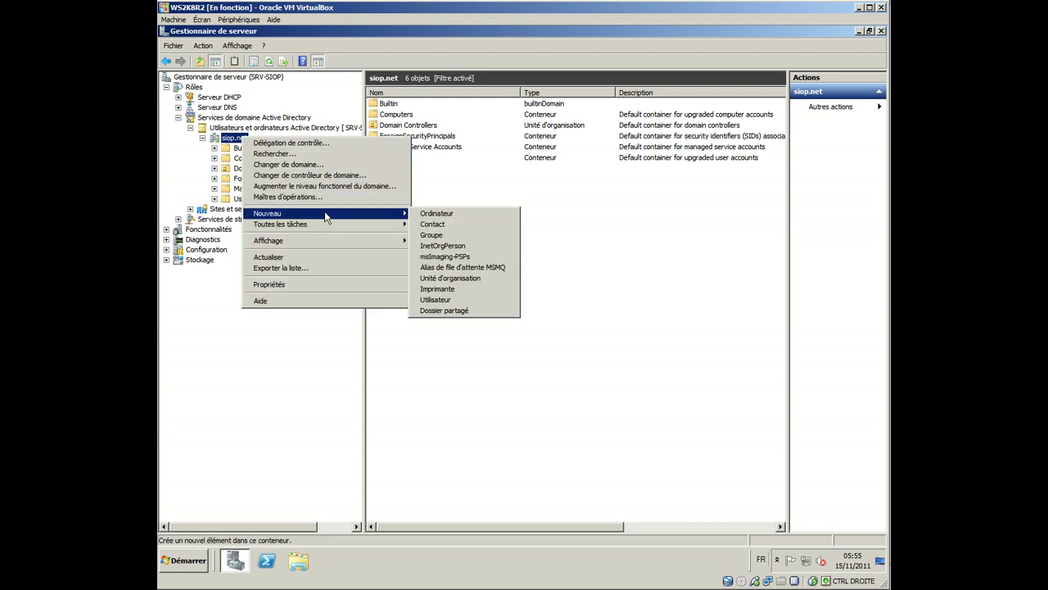
click(450, 277)
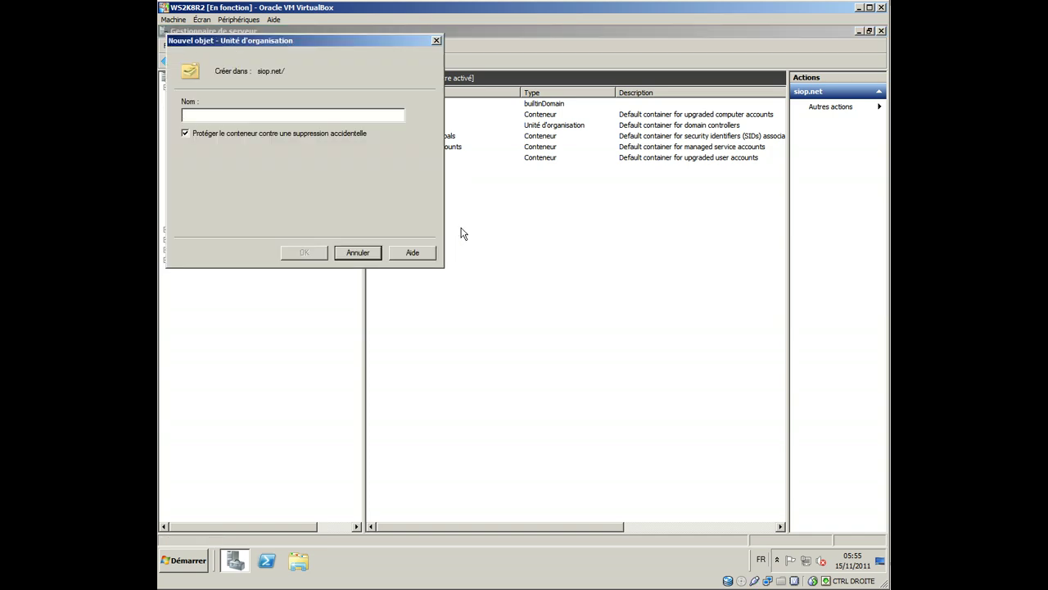
text(SIO)
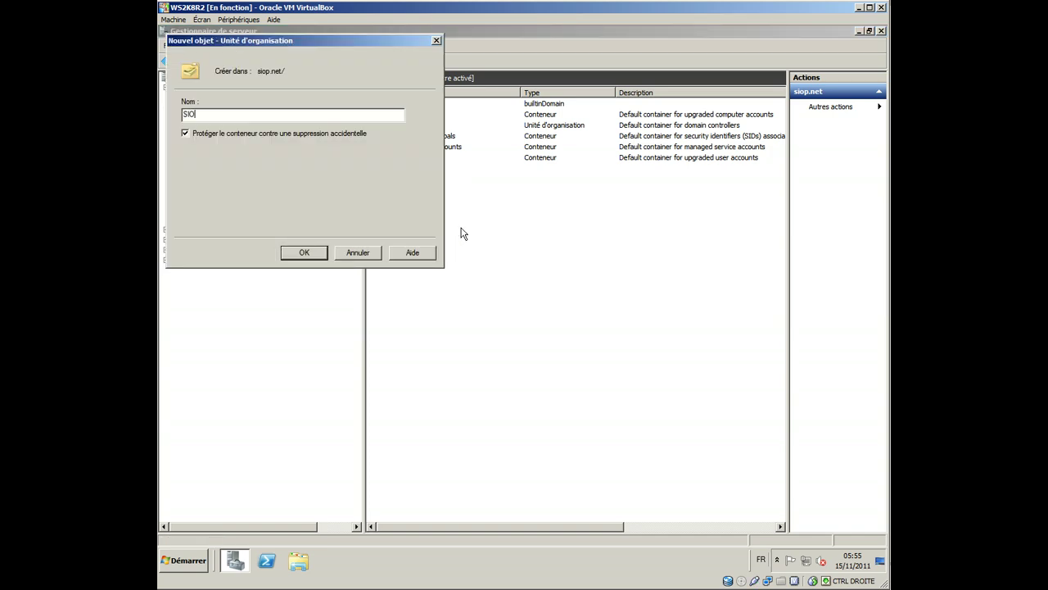
key(Return)
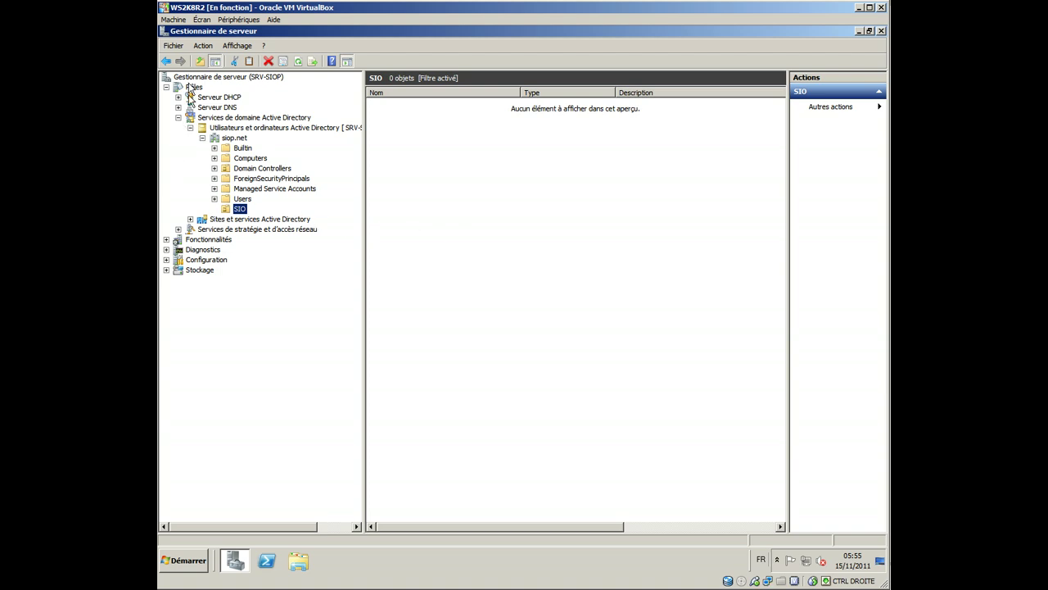
right_click(231, 138)
mouse_move(344, 215)
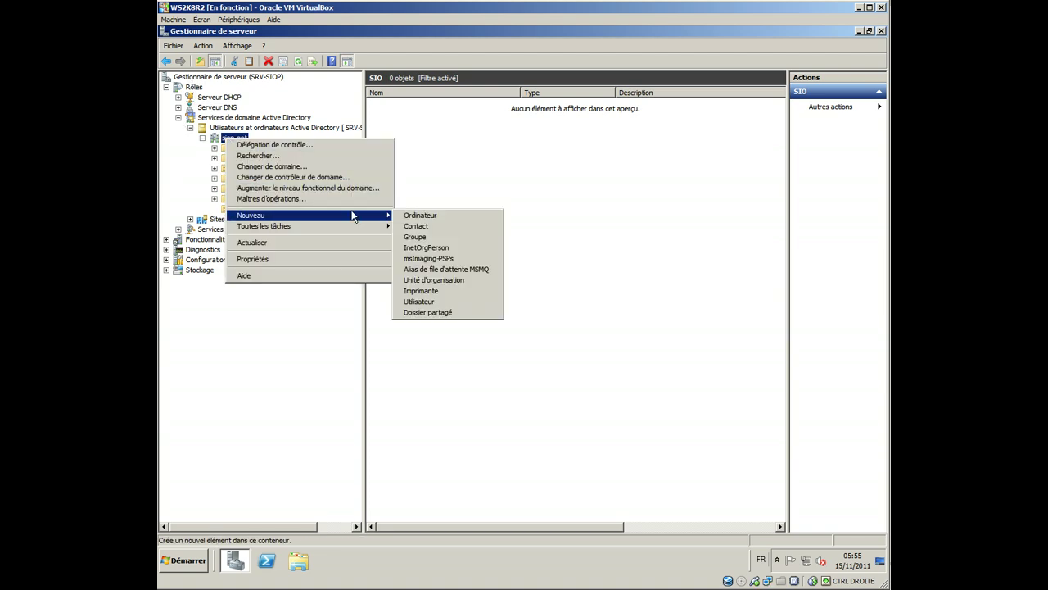
click(463, 280)
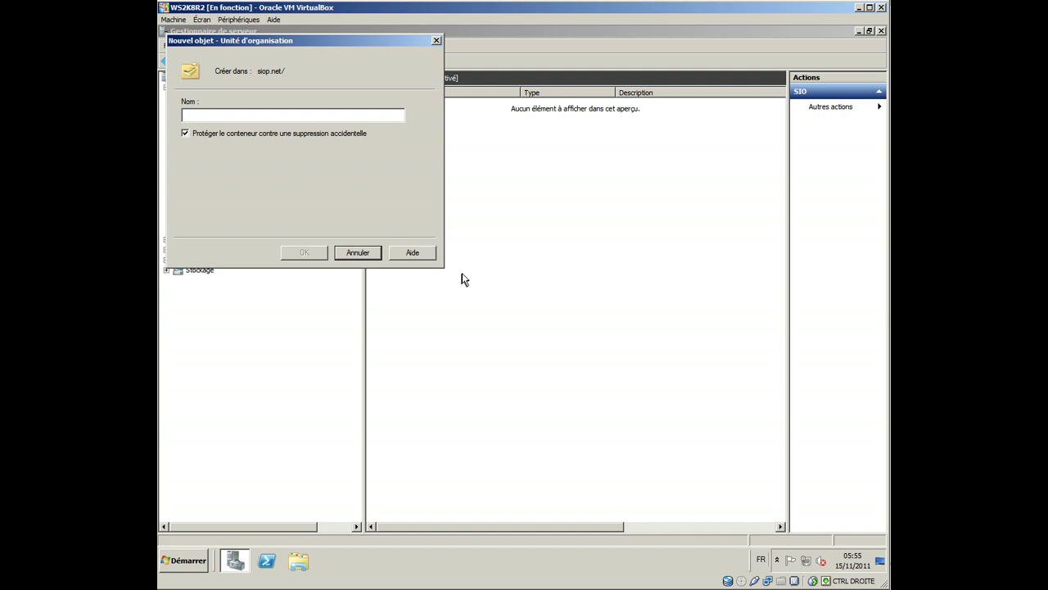
text(CIRCE)
key(Return)
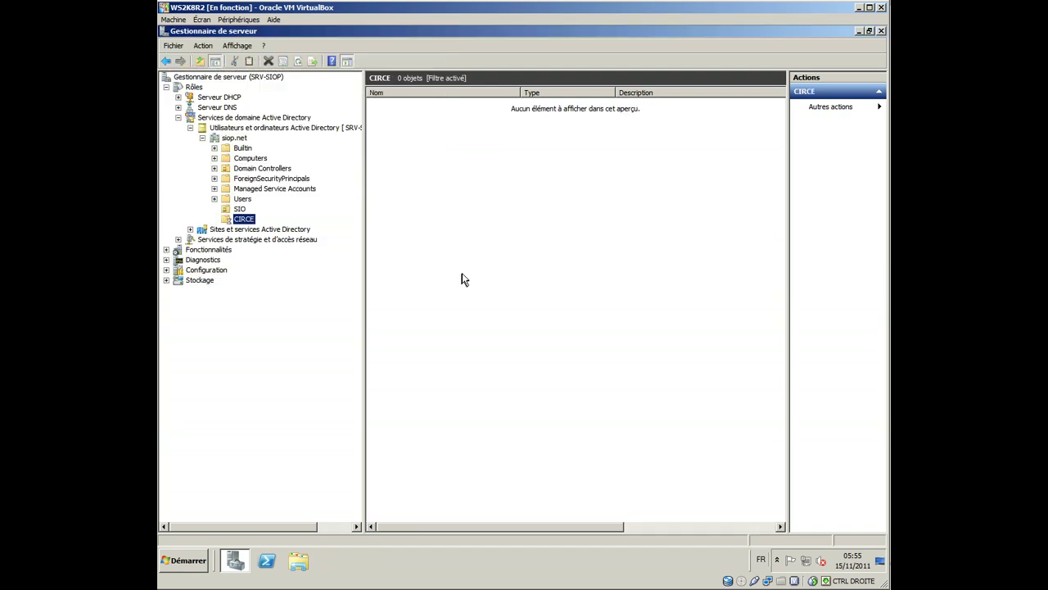
Step: Create the PRO and INI organizational units inside SIO
right_click(236, 210)
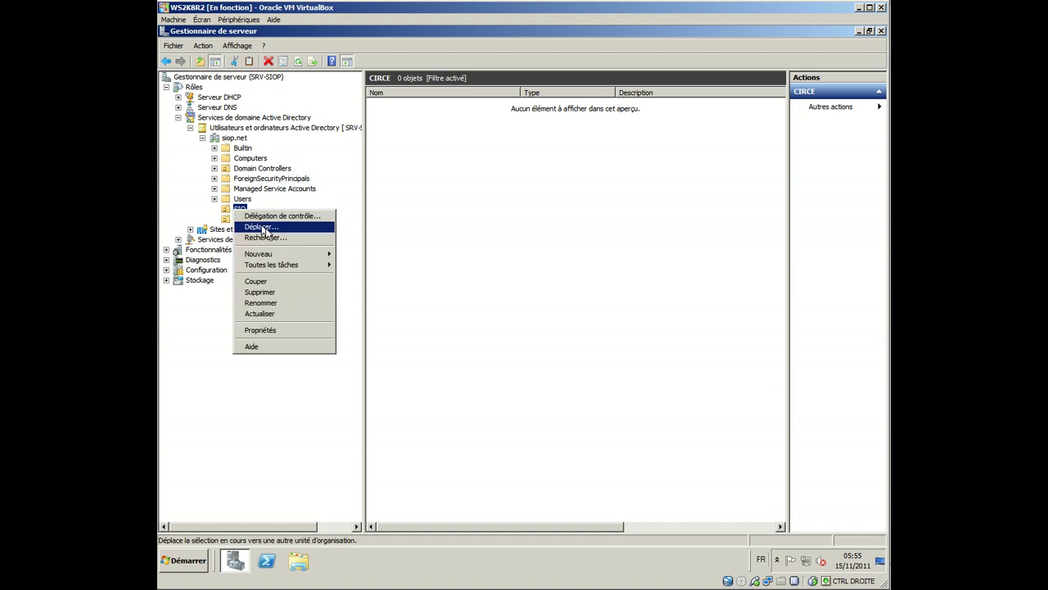
mouse_move(304, 255)
click(391, 325)
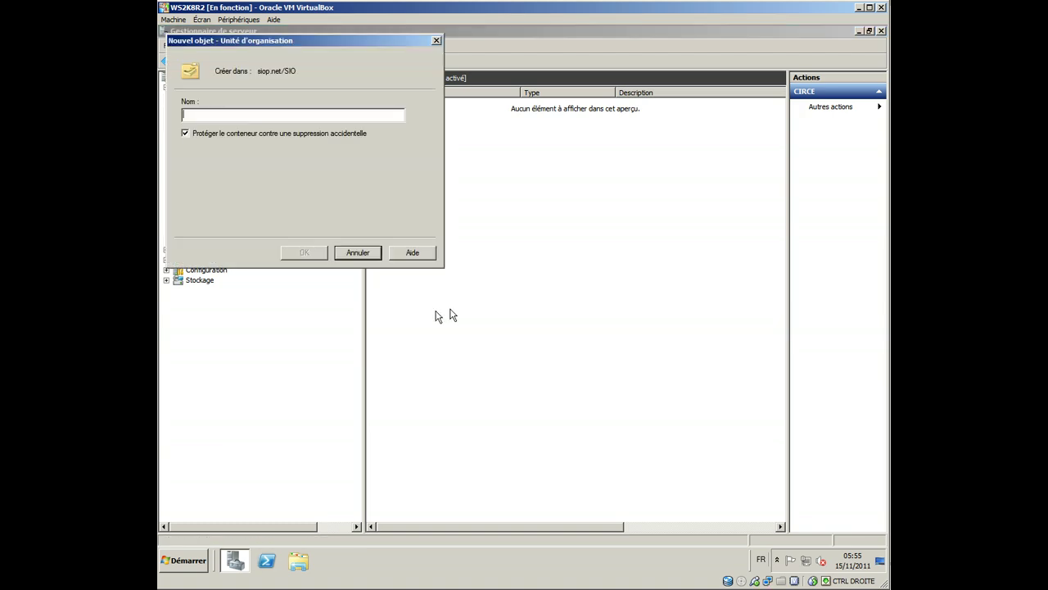
text(PRO)
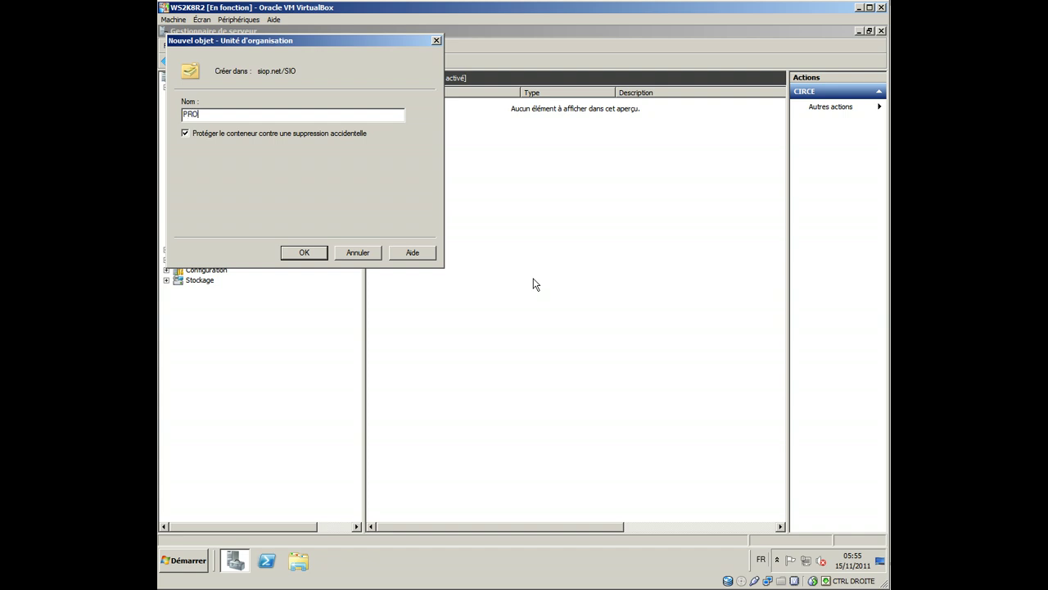
key(Return)
right_click(235, 209)
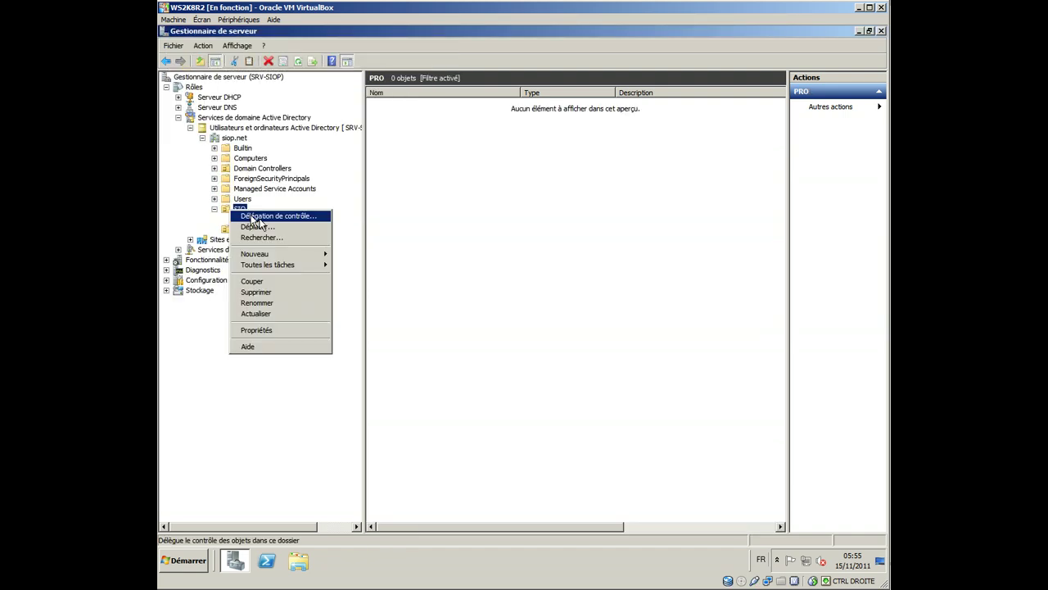
mouse_move(286, 257)
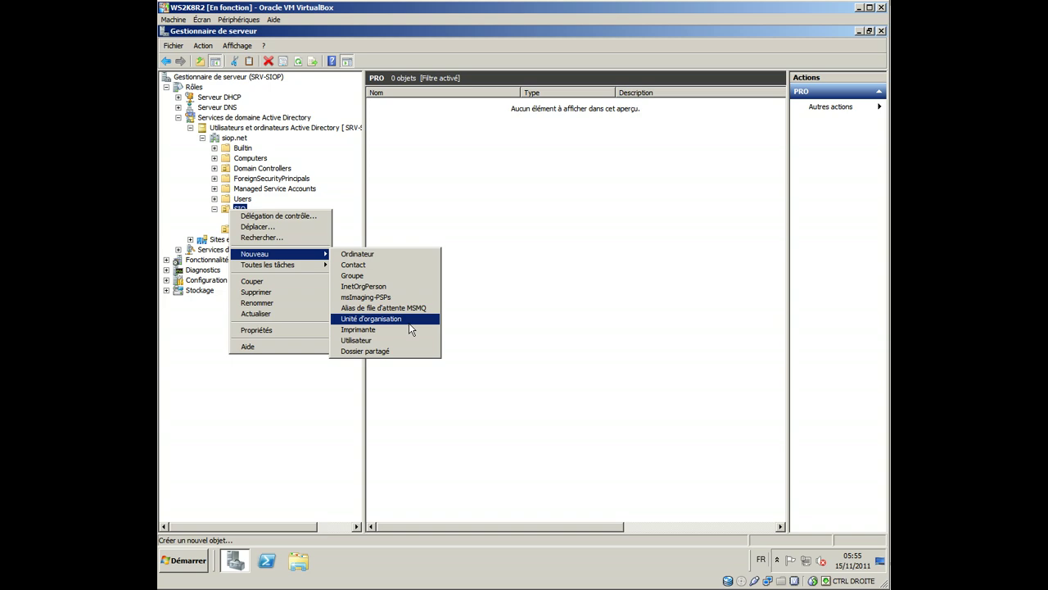
click(408, 321)
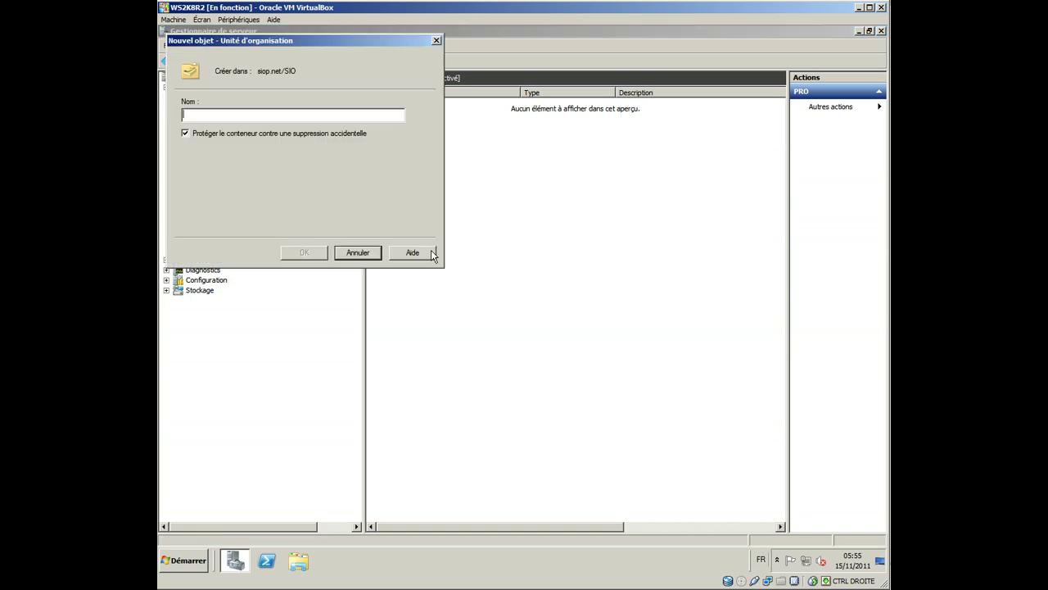
text(INI)
key(Return)
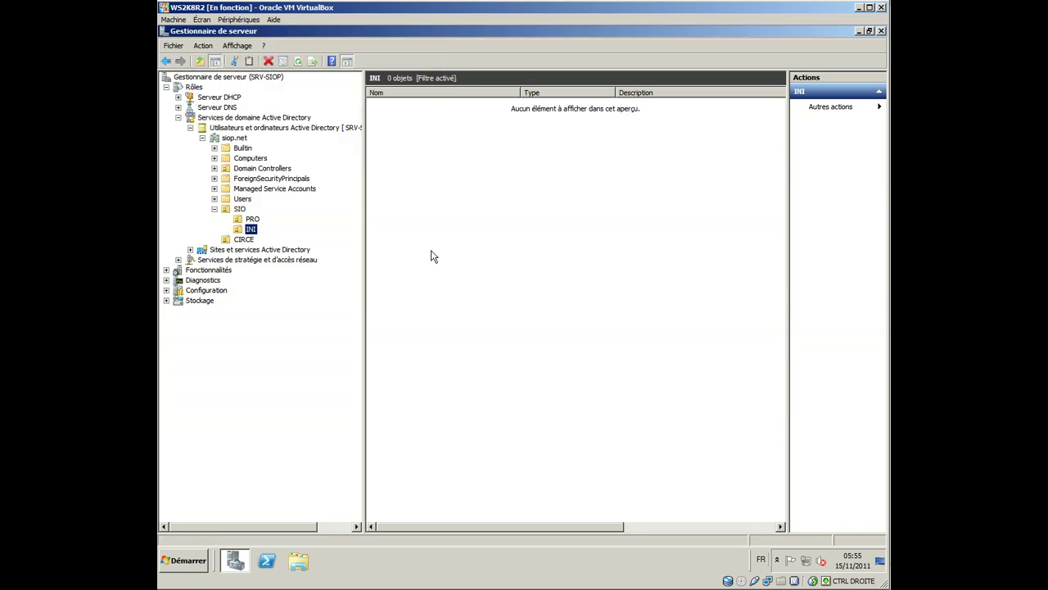
Step: Create the PRO and INI organizational units inside CIRCE, then select SIO's PRO unit
right_click(246, 239)
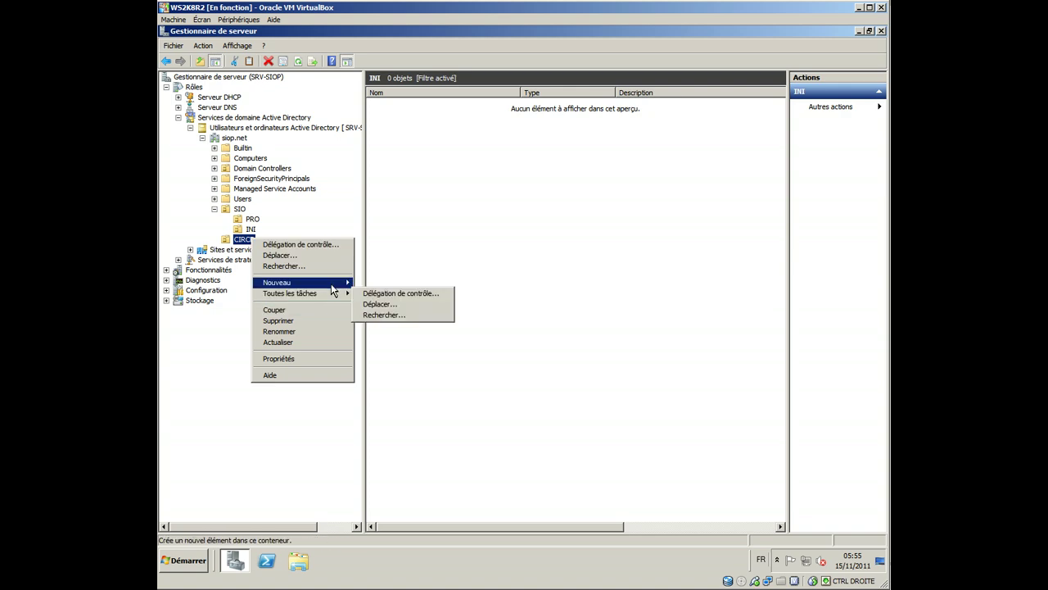
mouse_move(334, 283)
click(449, 347)
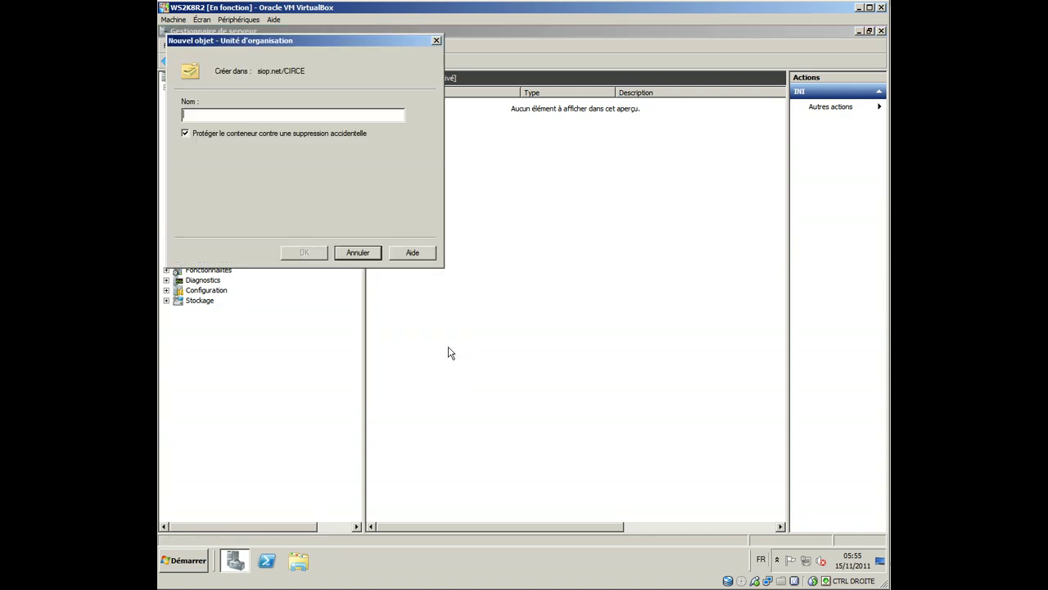
text(PRO)
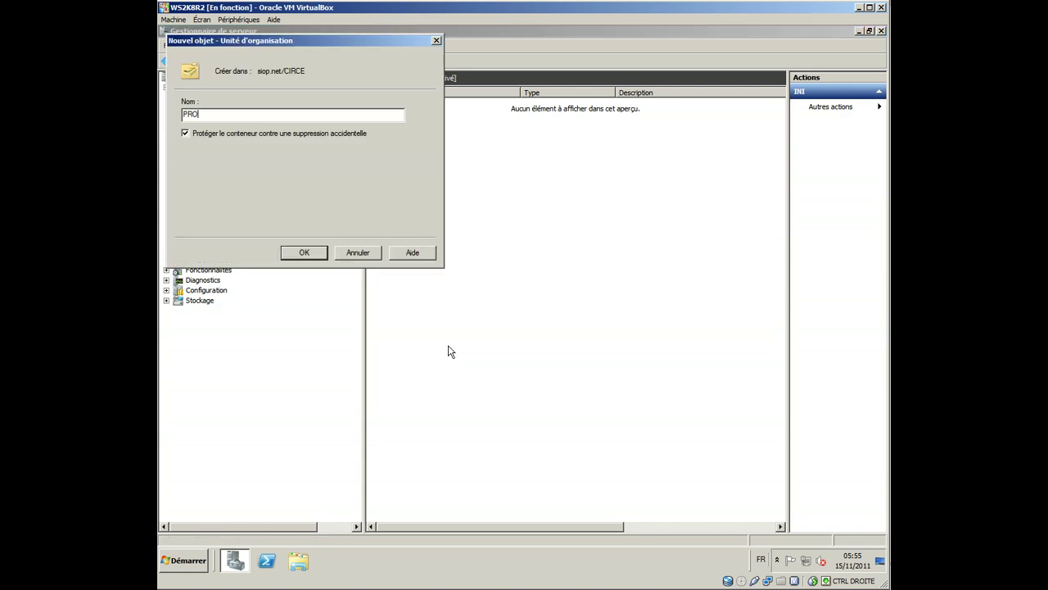
key(Return)
right_click(248, 239)
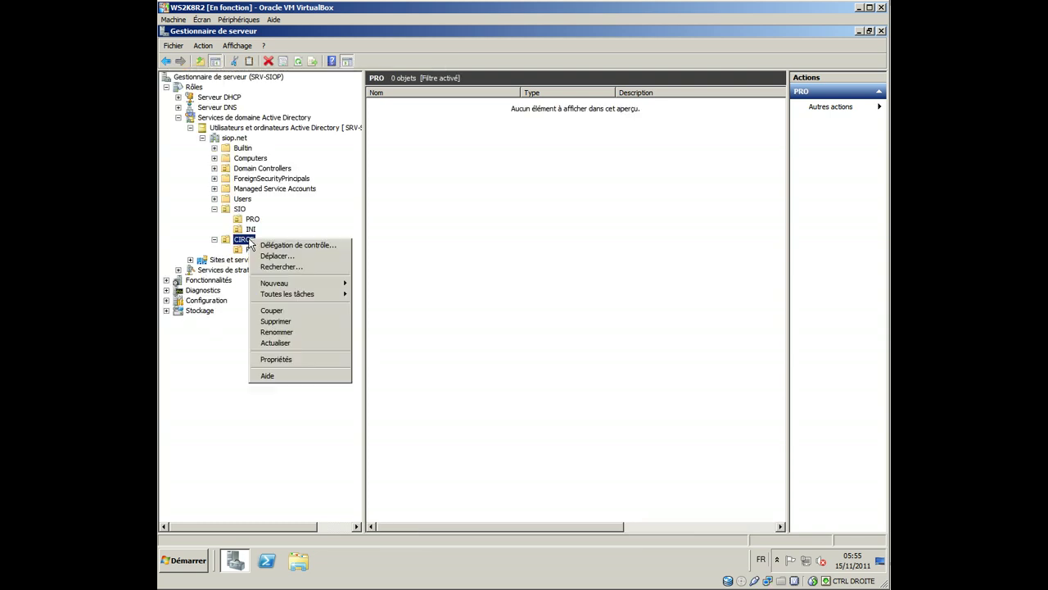
mouse_move(298, 284)
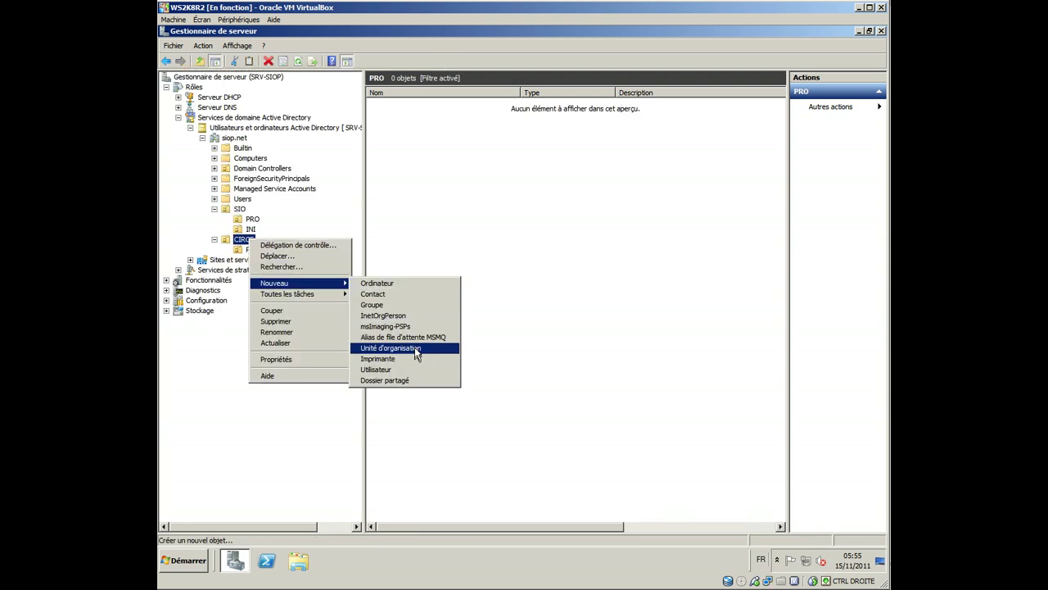
click(450, 353)
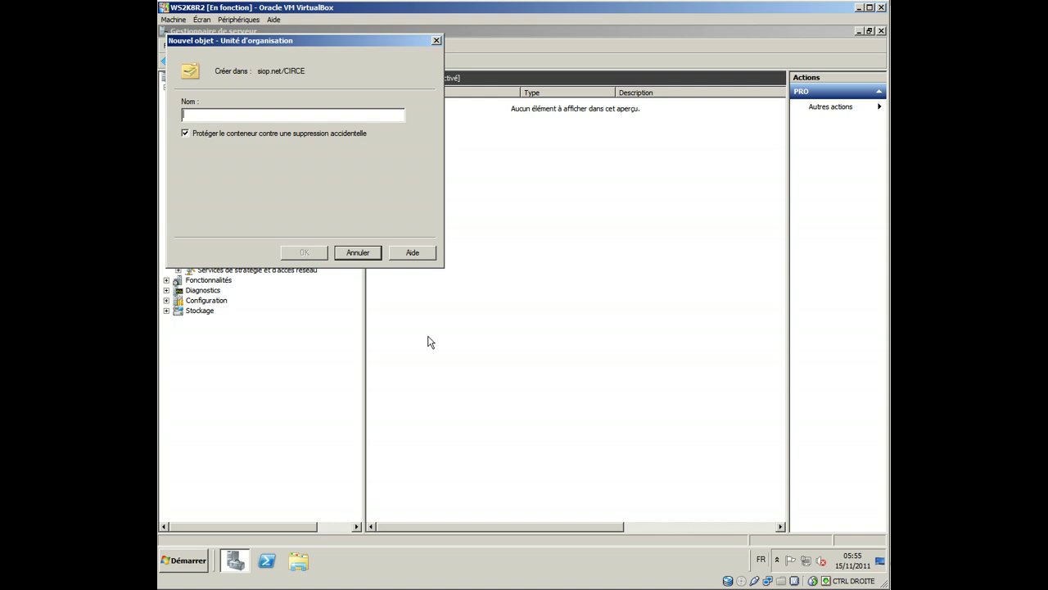
text(TI)
key(BackSpace)
key(BackSpace)
text(IN)
key(Return)
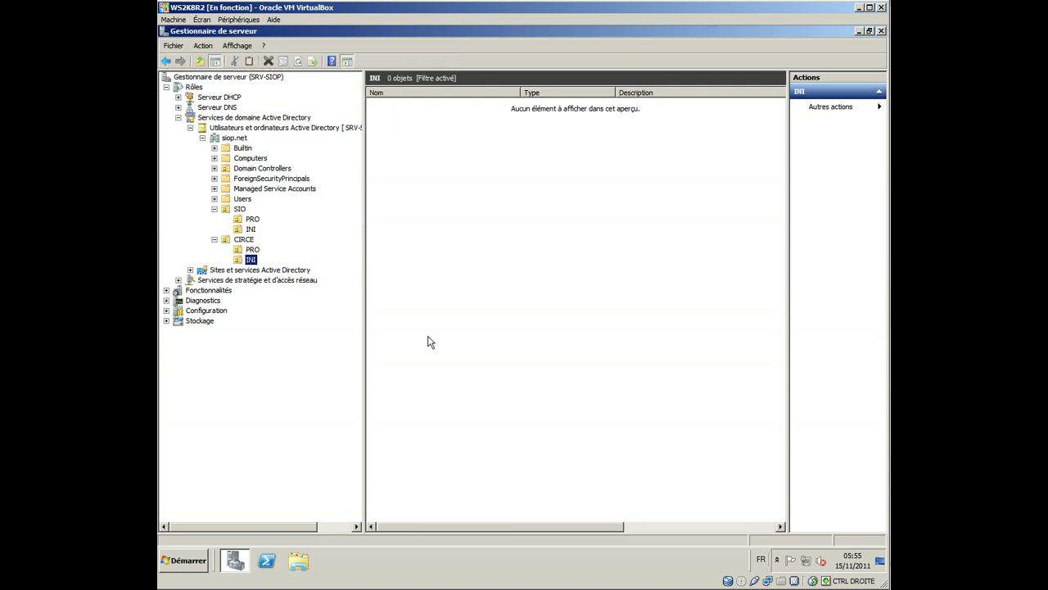
click(254, 221)
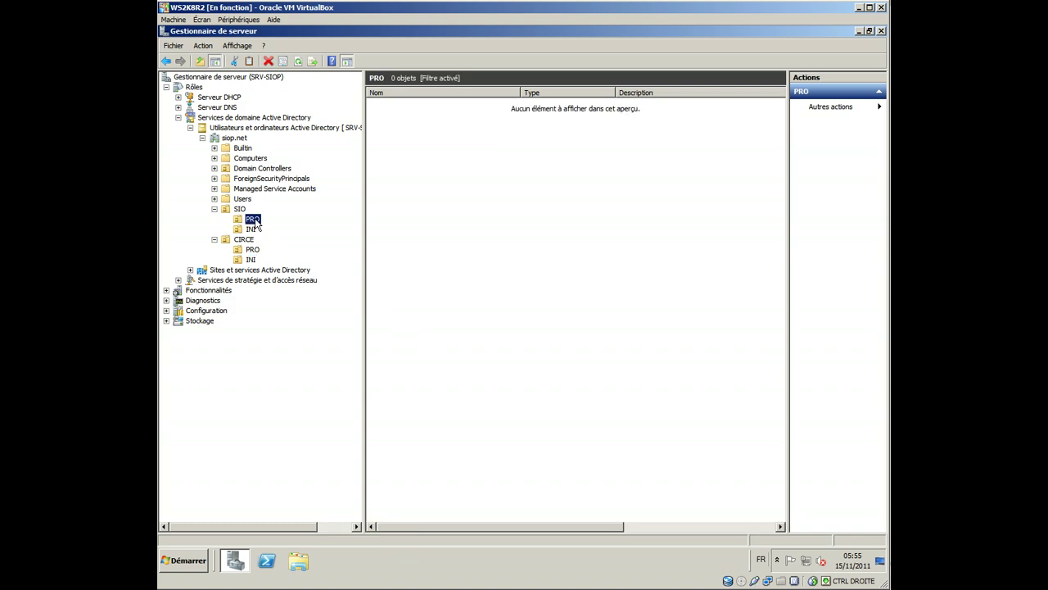
Step: Start a new user in SIO's PRO unit, entering the first name, last name and logon name
right_click(393, 154)
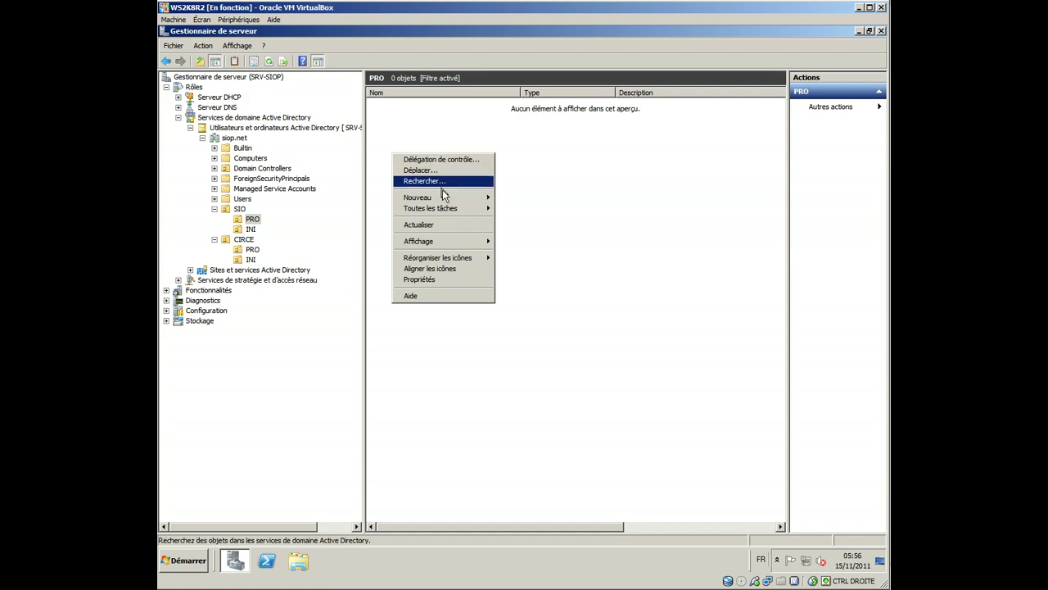
mouse_move(459, 197)
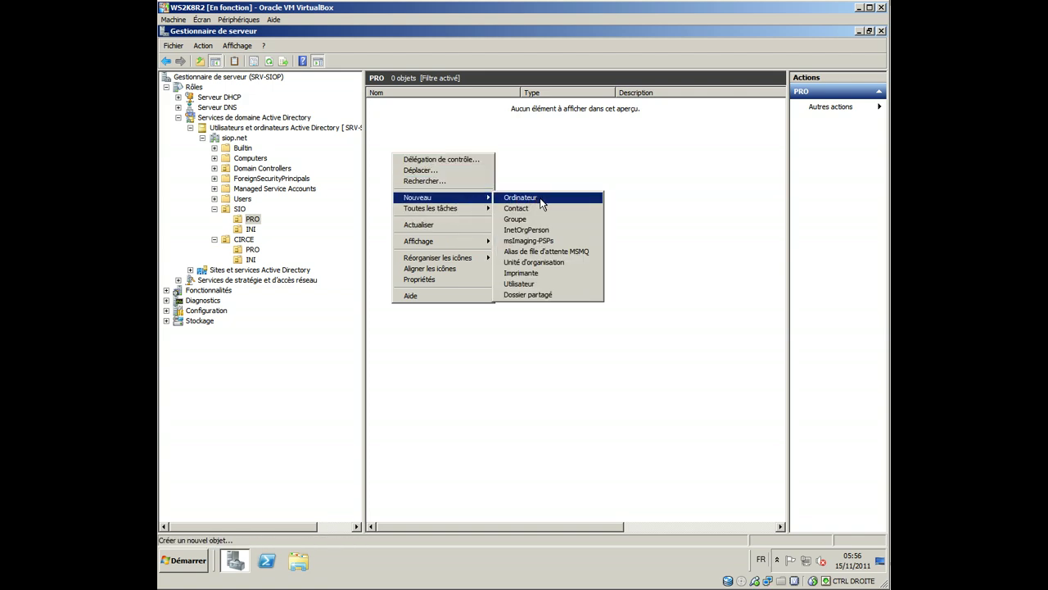
click(557, 285)
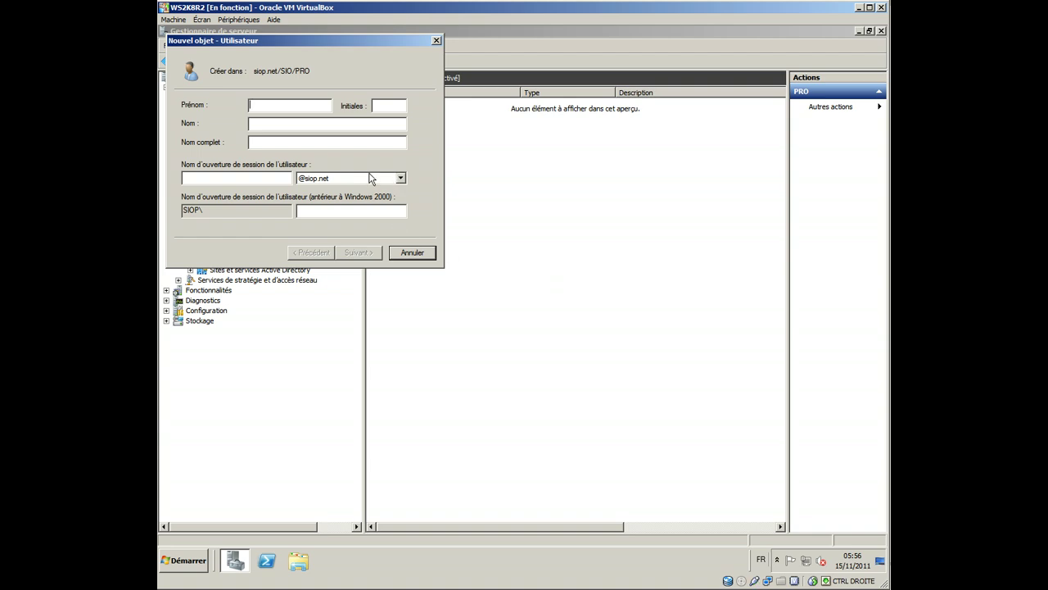
click(308, 127)
key(Tab)
key(Tab)
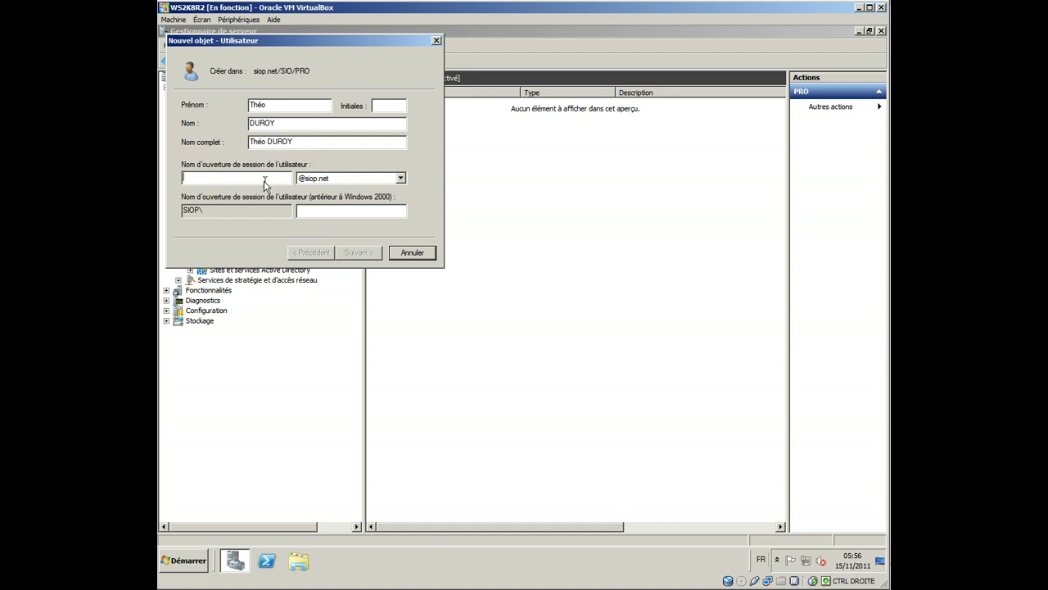
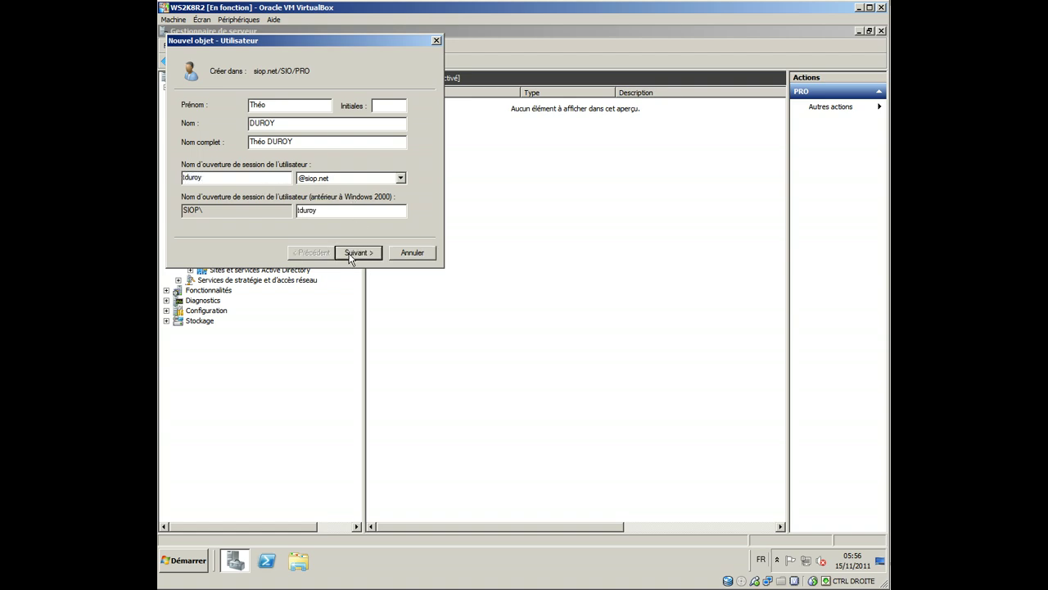
Step: Set the user's password so it cannot be changed and never expires, and finish the wizard
click(357, 253)
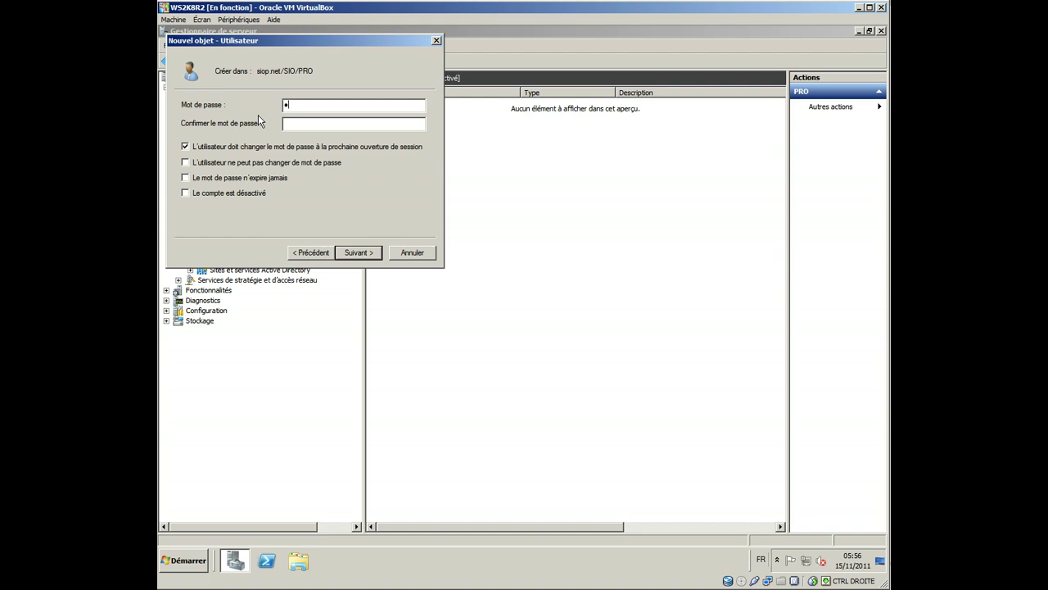
text(******************)
click(226, 162)
click(626, 336)
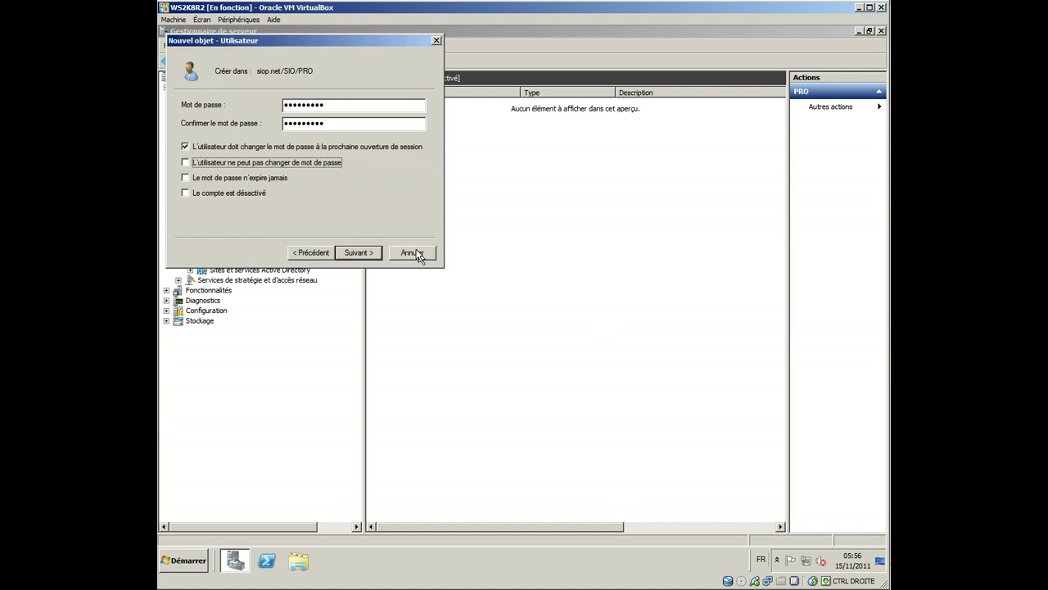
click(238, 148)
click(233, 162)
click(250, 178)
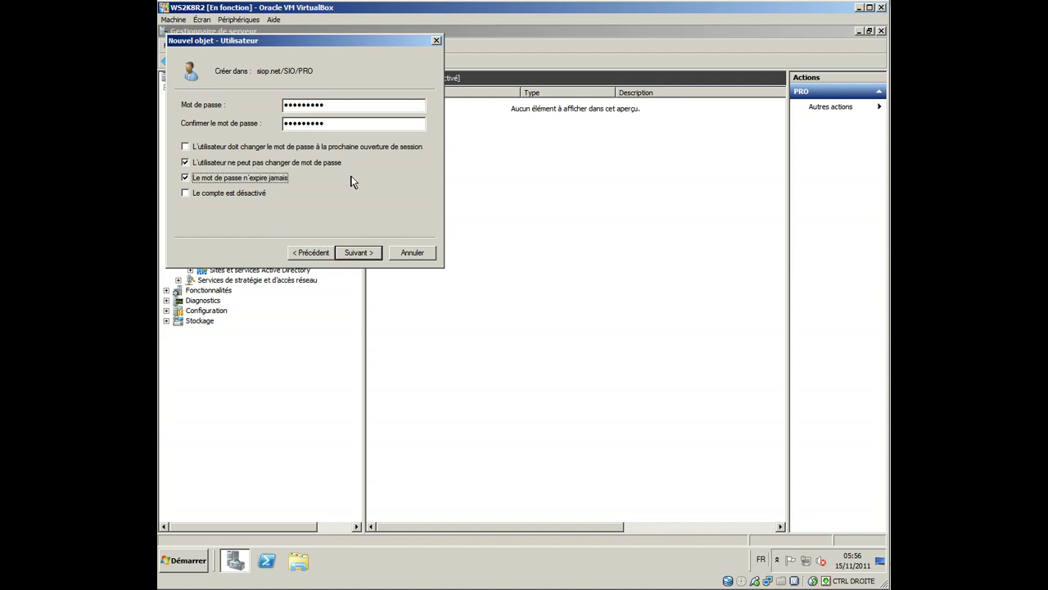
click(357, 252)
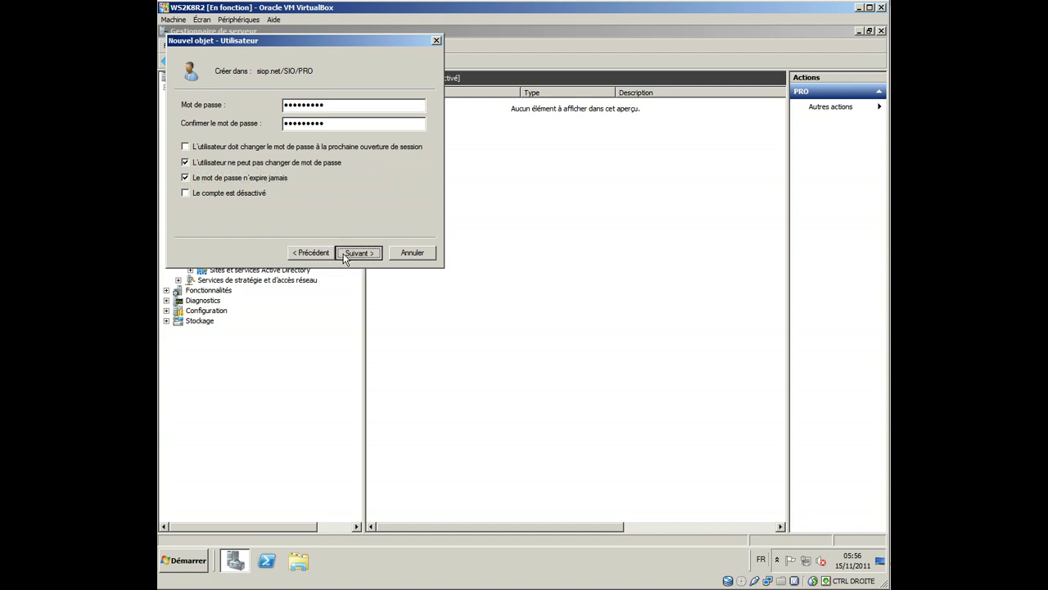
click(357, 253)
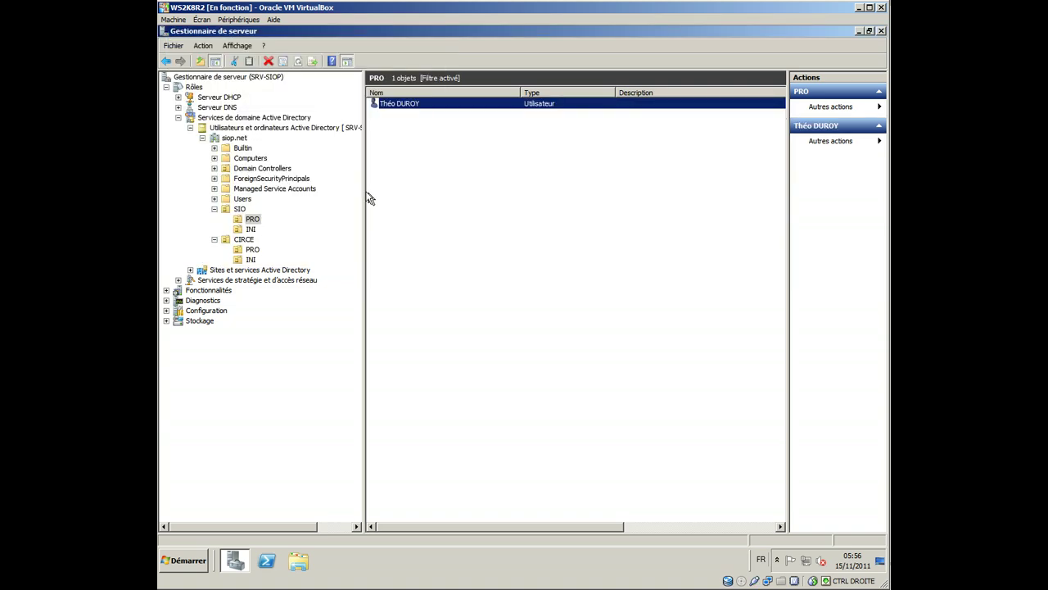
click(252, 230)
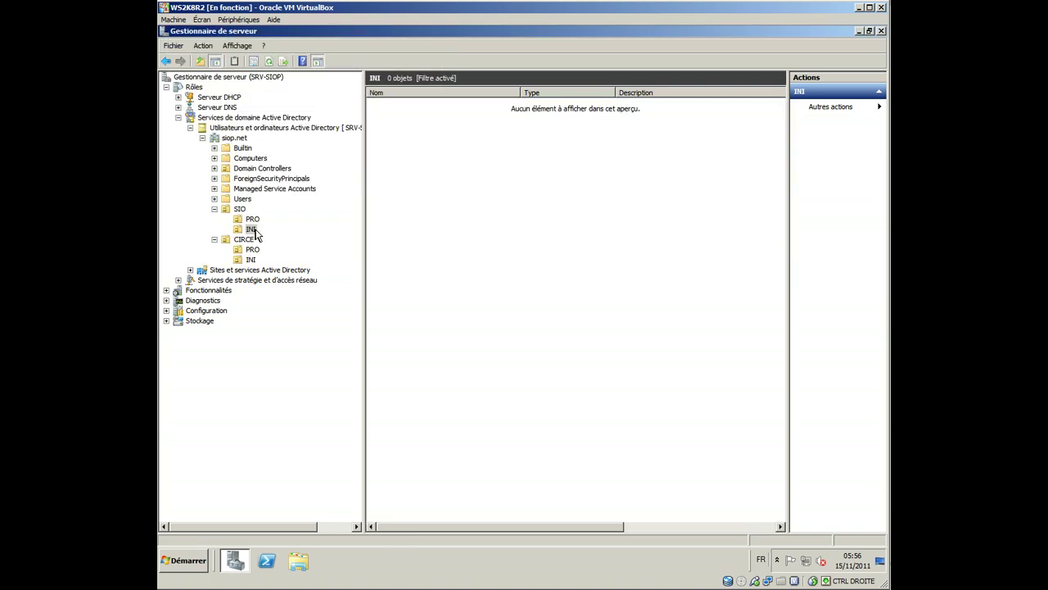
right_click(421, 160)
Step: Copy the existing PRO user and enter the new user's full name and logon name
click(252, 218)
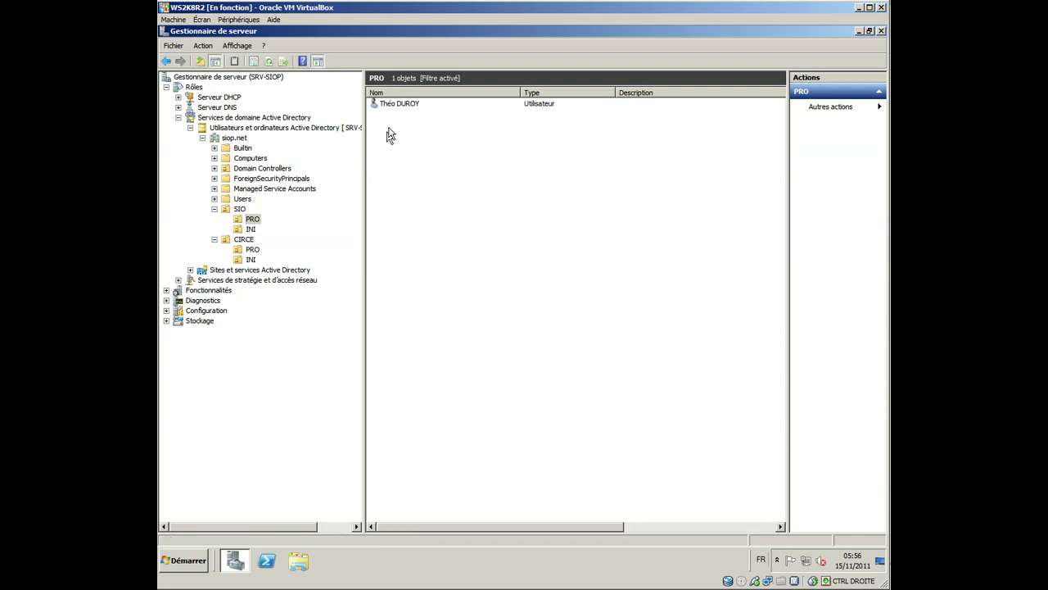
click(404, 105)
right_click(404, 107)
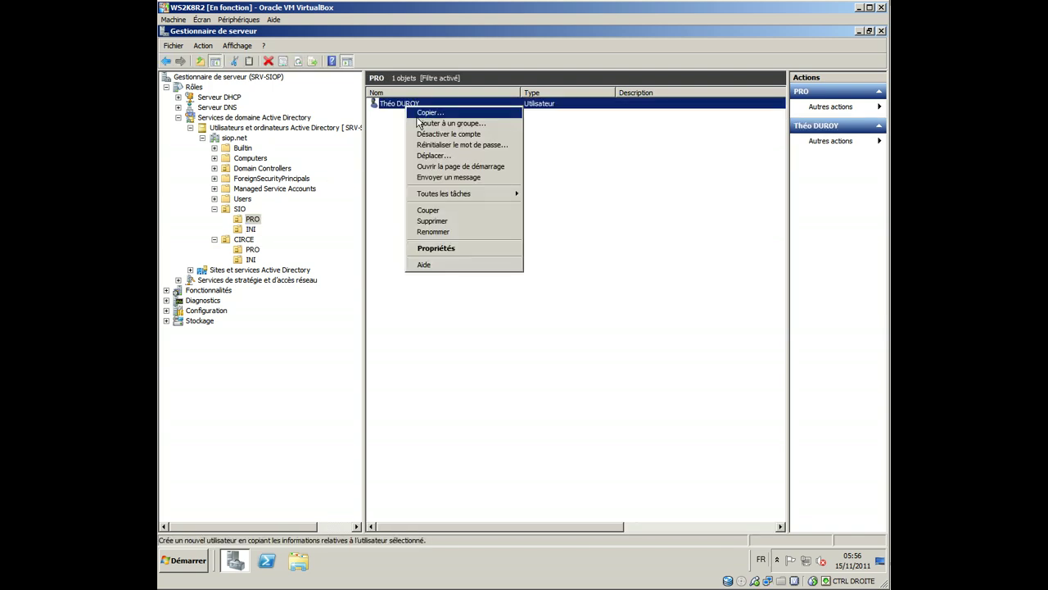
click(416, 112)
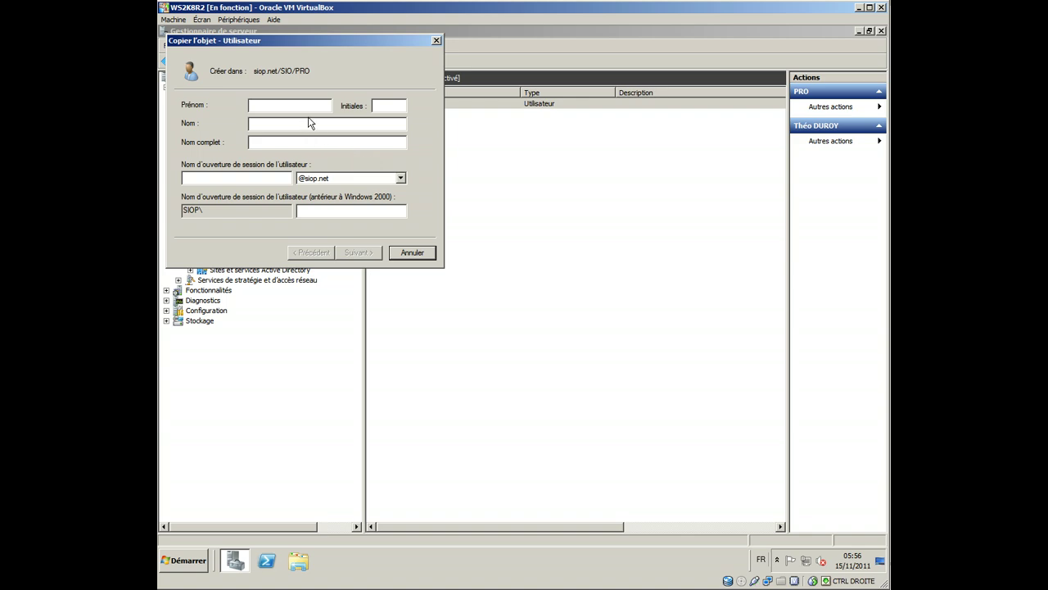
key(Tab)
key(Tab)
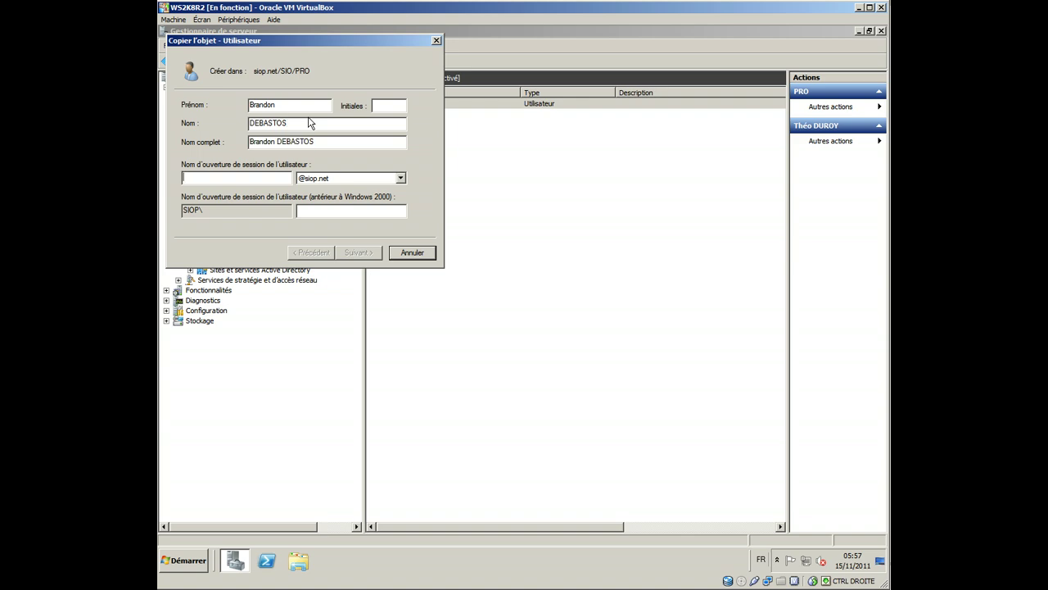
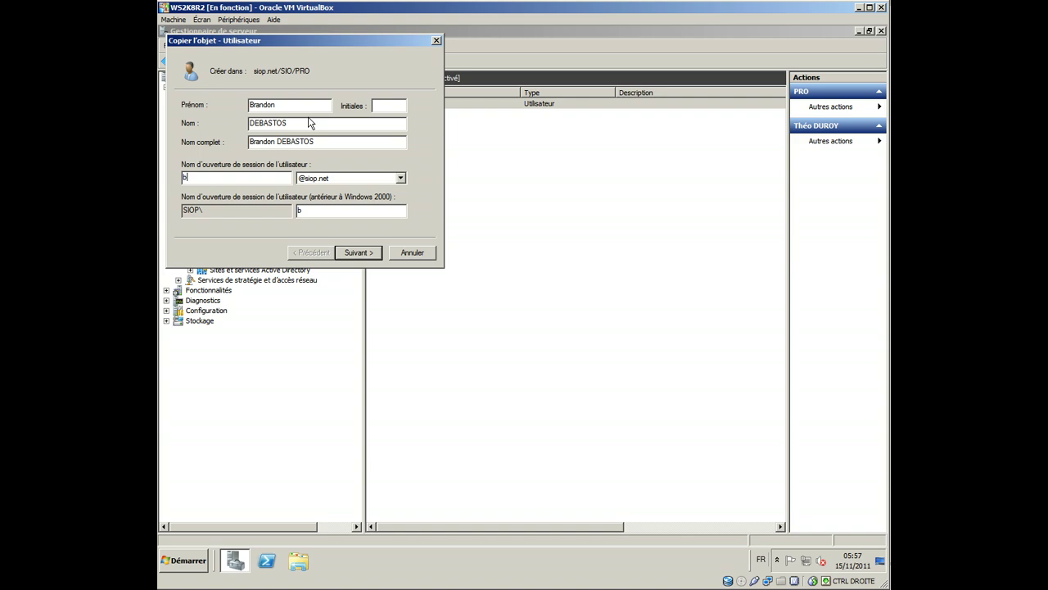
Step: Set and confirm the copied user's password and finish creating the account
key(Return)
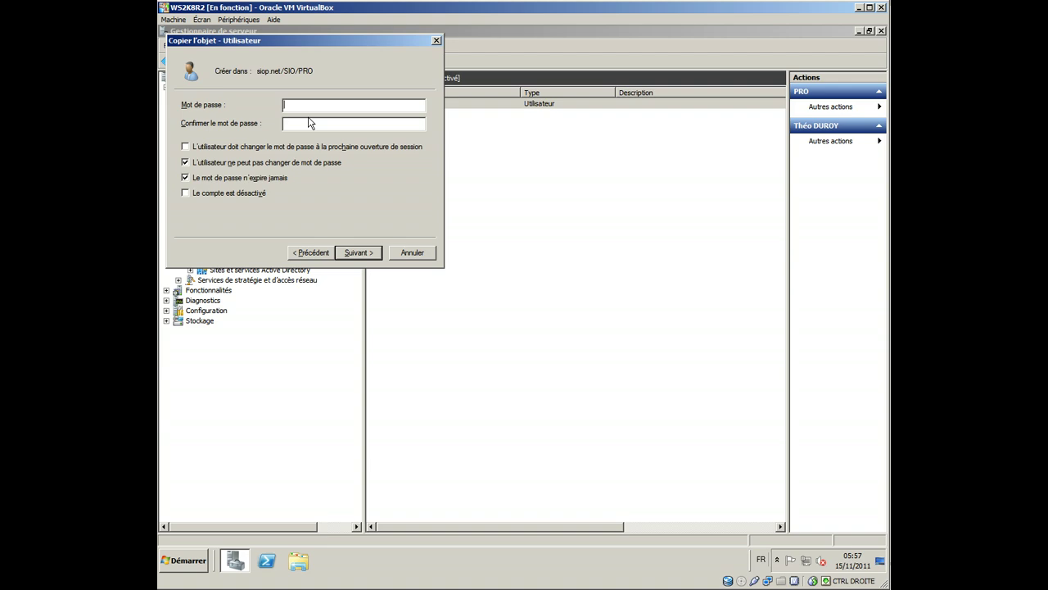
text(•••••••)
click(309, 121)
text(•••••••••)
key(Return)
key(Return)
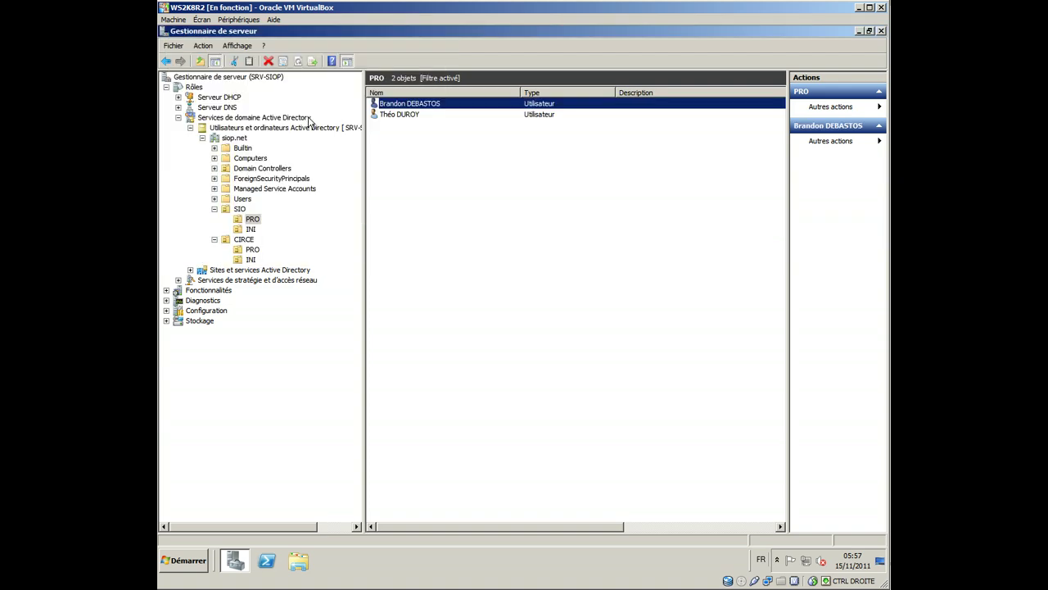
Step: Drag the second user onto CIRCE's PRO unit, confirm with Oui, and check CIRCE's PRO and INI
drag(403, 104, 273, 251)
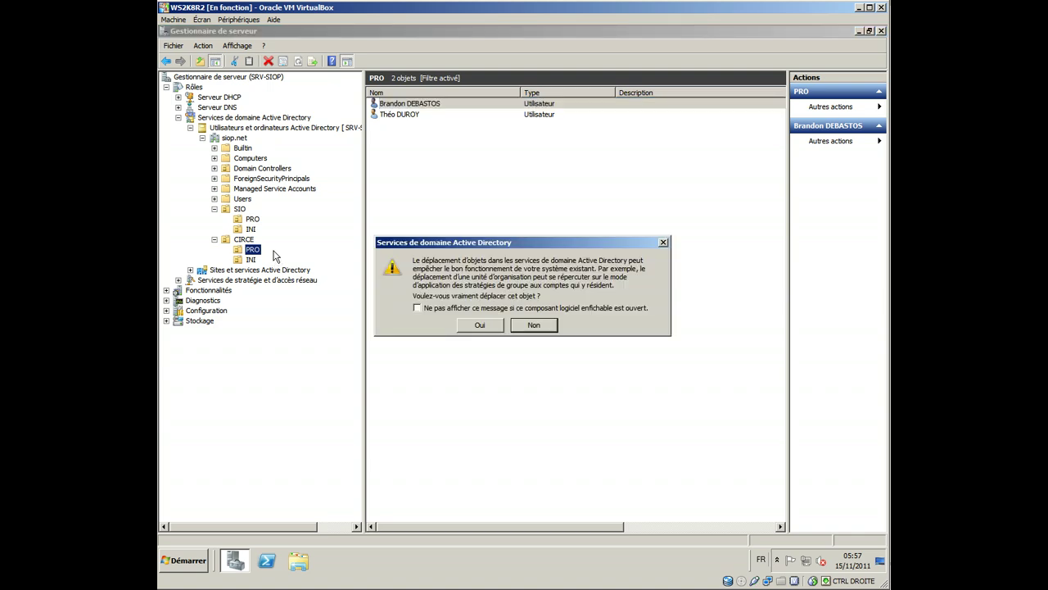
click(480, 325)
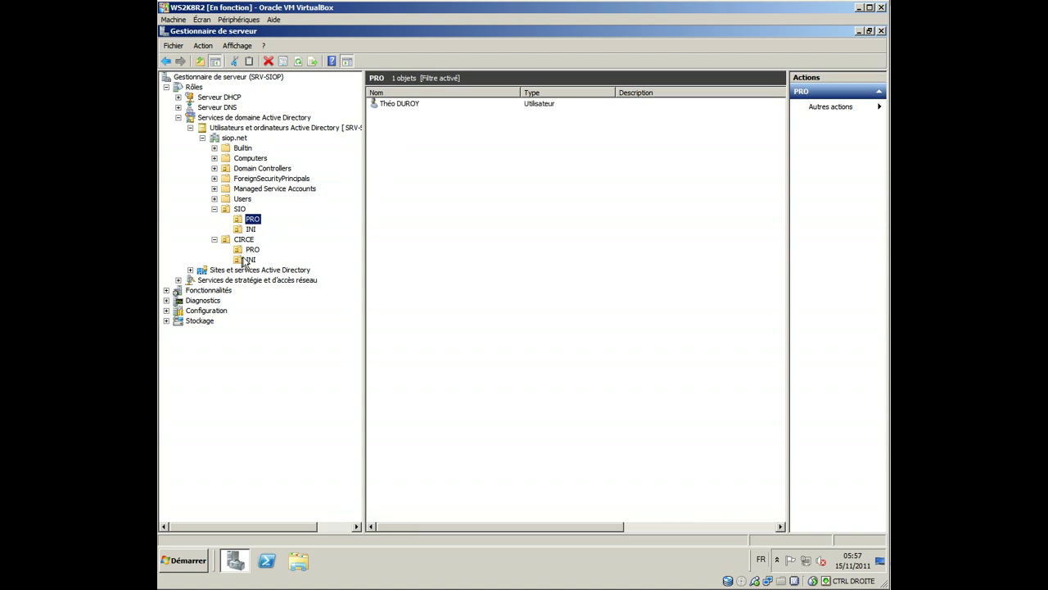
click(254, 250)
click(251, 260)
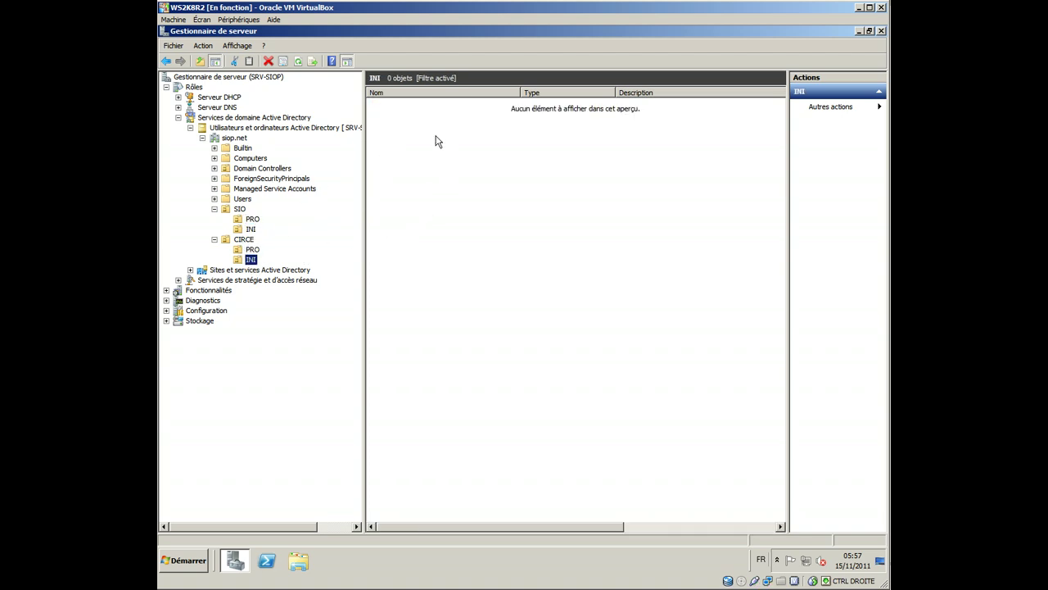
key(alt)
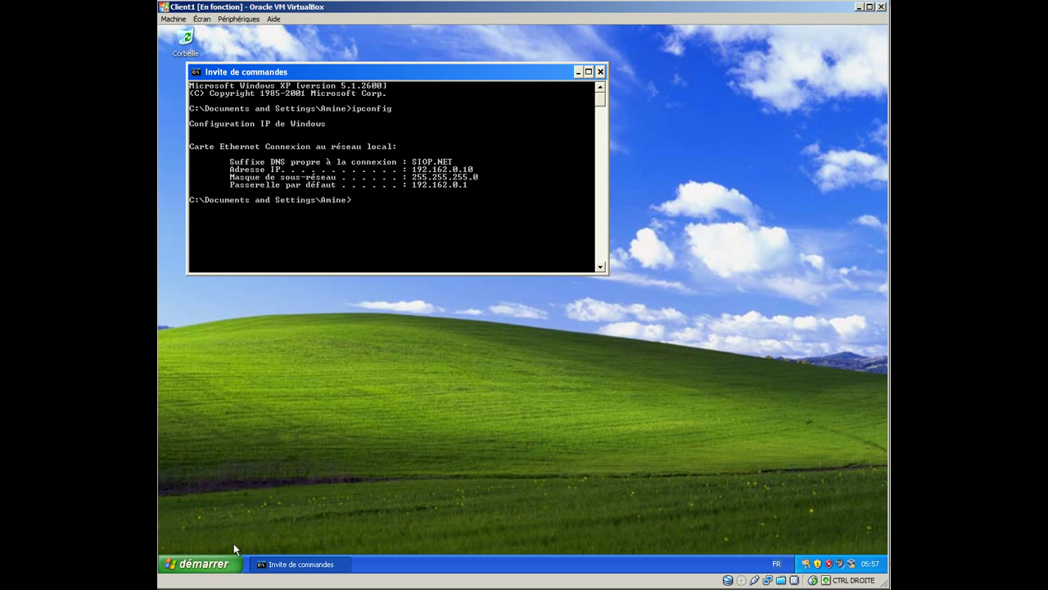
Step: Open Propriétés for Poste de travail from the Windows XP Start menu
click(228, 565)
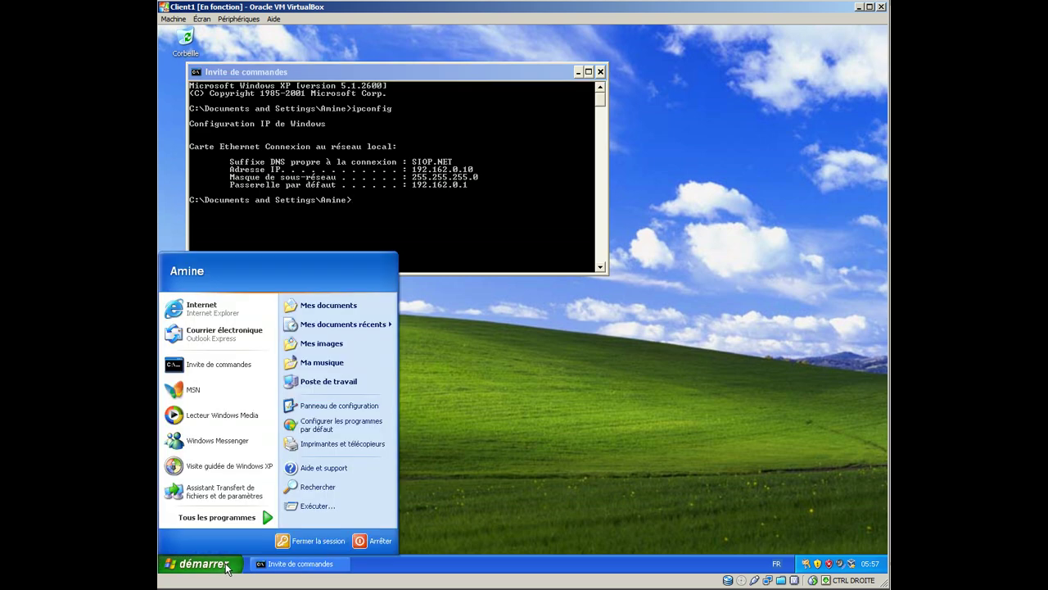
right_click(315, 388)
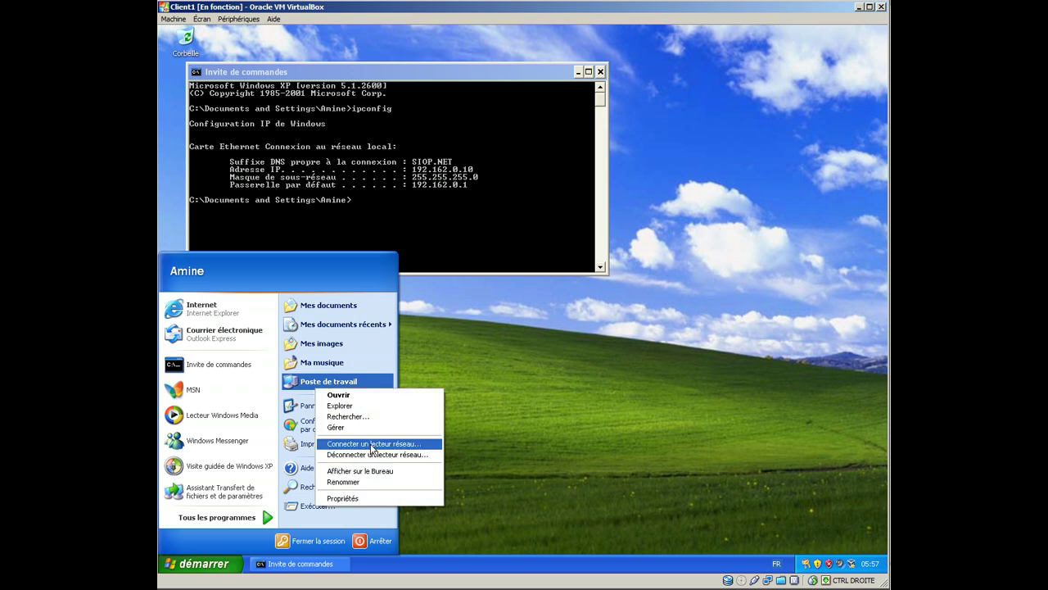
click(385, 498)
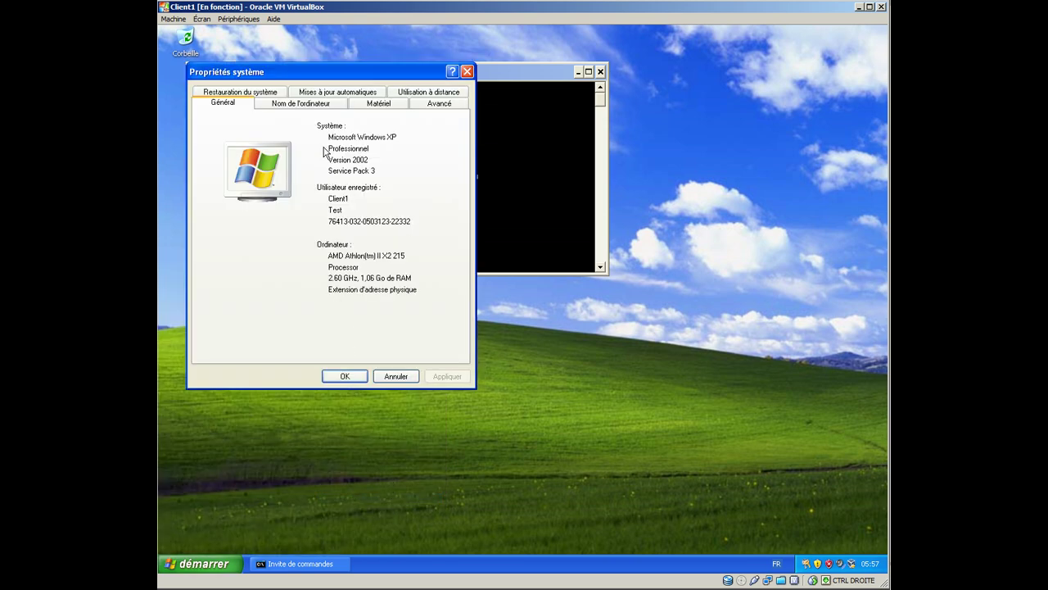
Step: Change the computer's membership to the domain sio and submit the administrator credentials
click(312, 105)
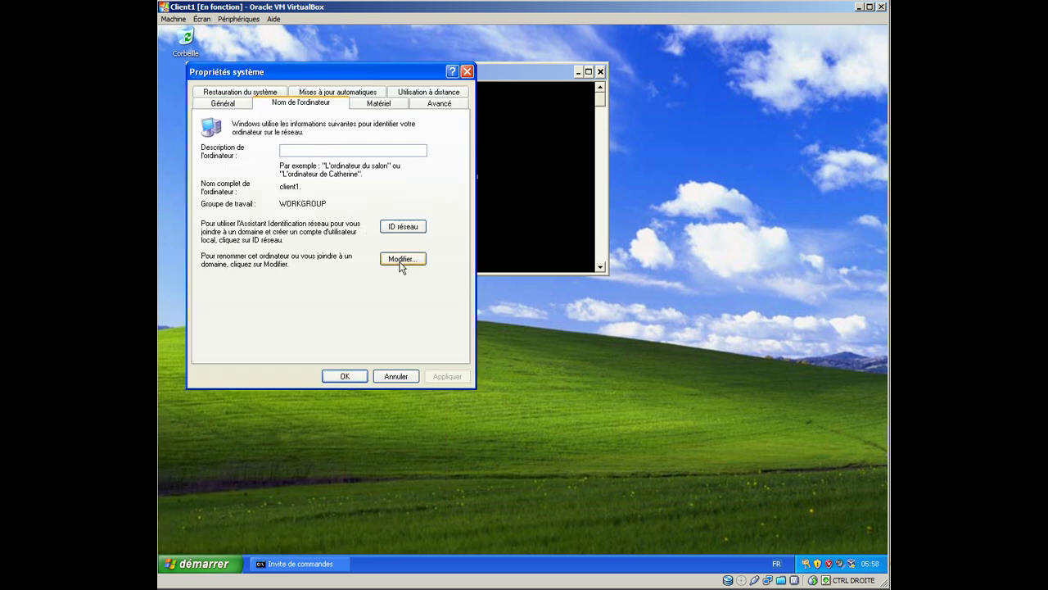
click(400, 261)
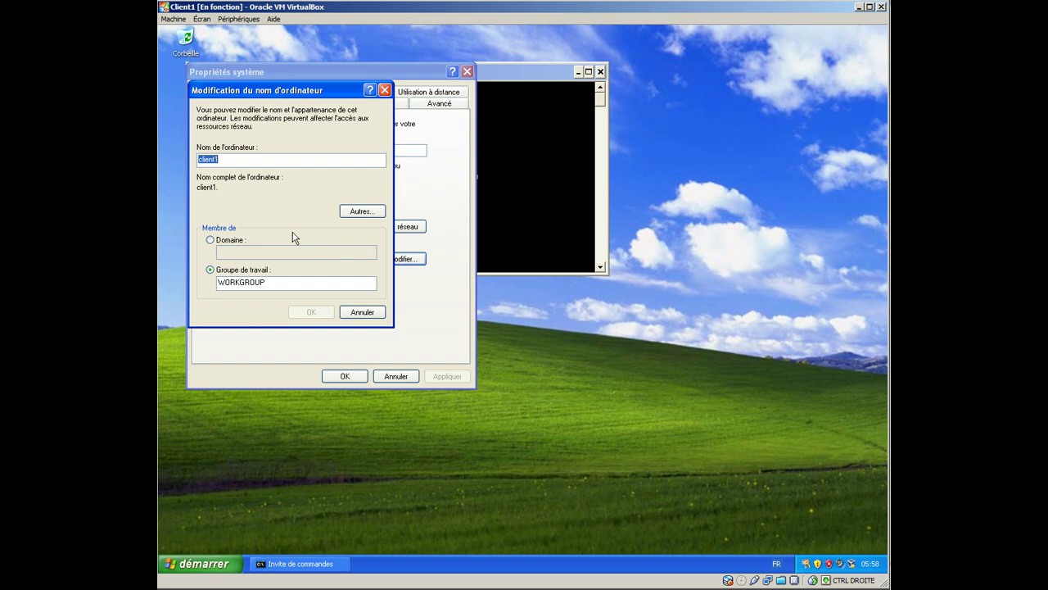
click(232, 244)
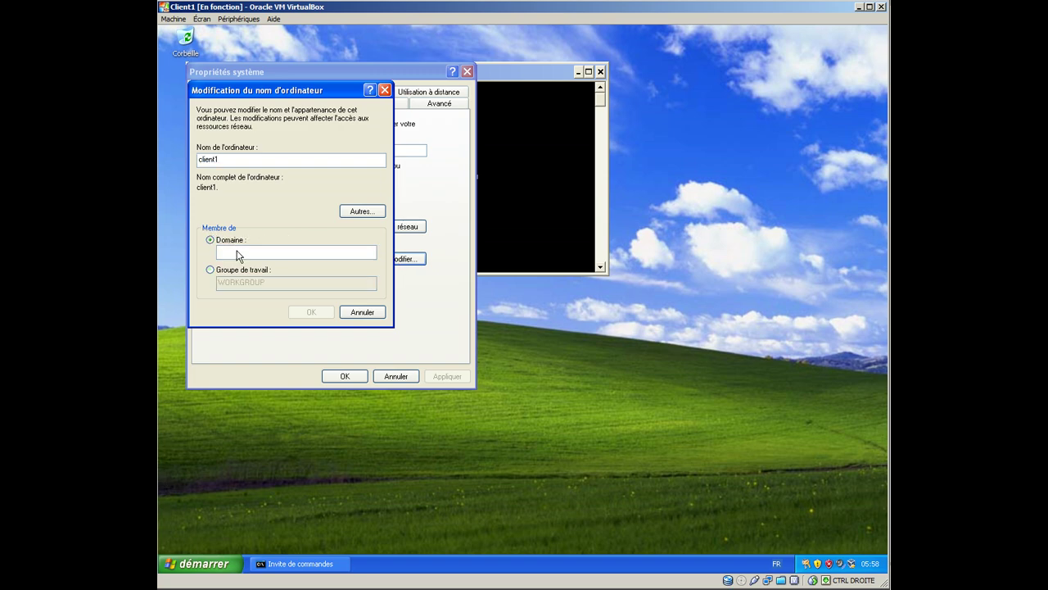
click(235, 251)
text(siop)
click(312, 312)
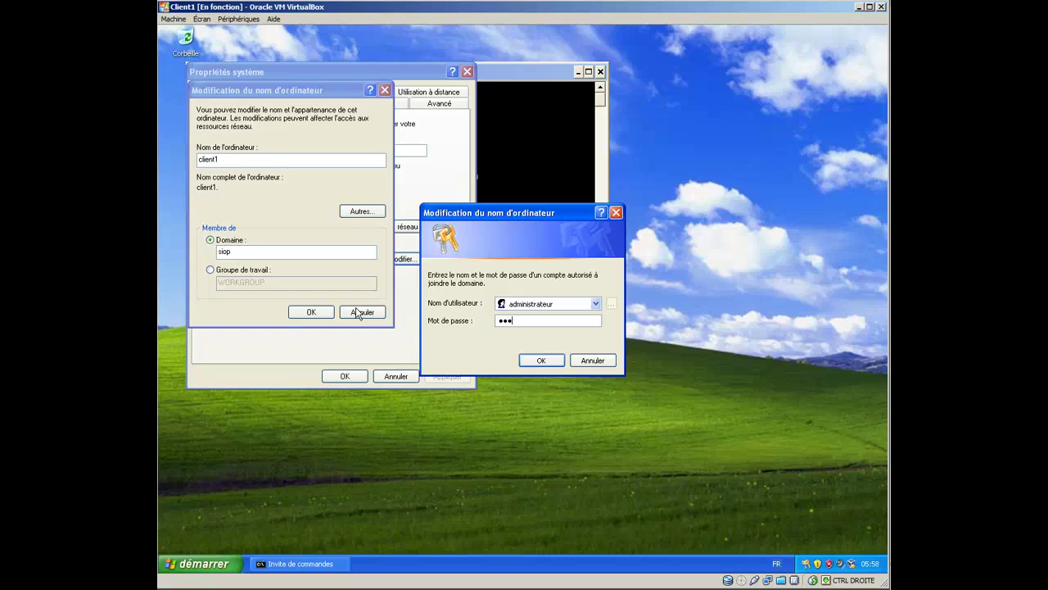
click(544, 360)
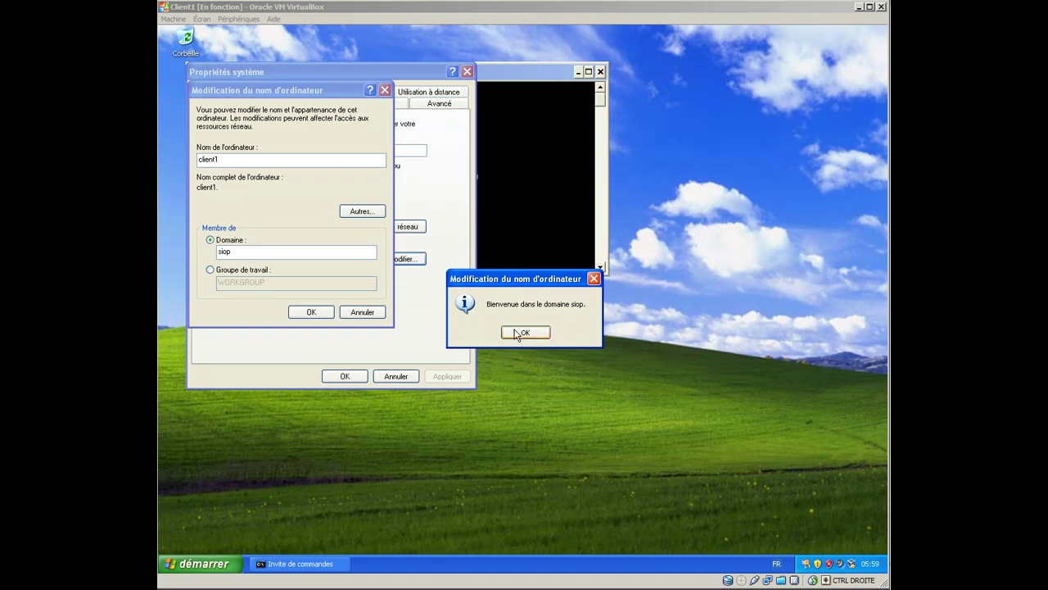
Step: Acknowledge the domain welcome and restart notices, then close System Properties with OK
click(519, 332)
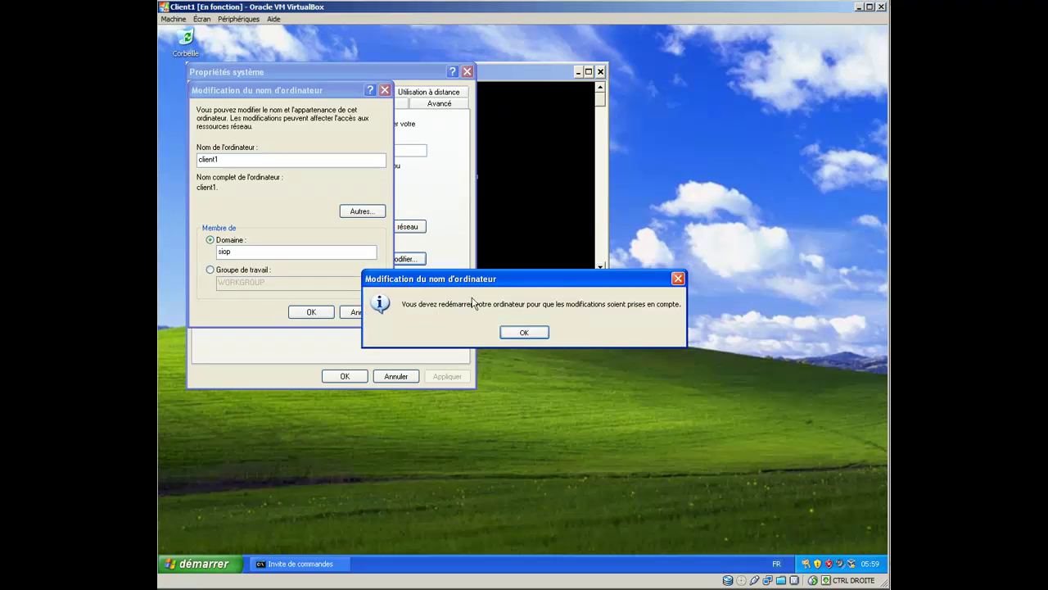
click(534, 333)
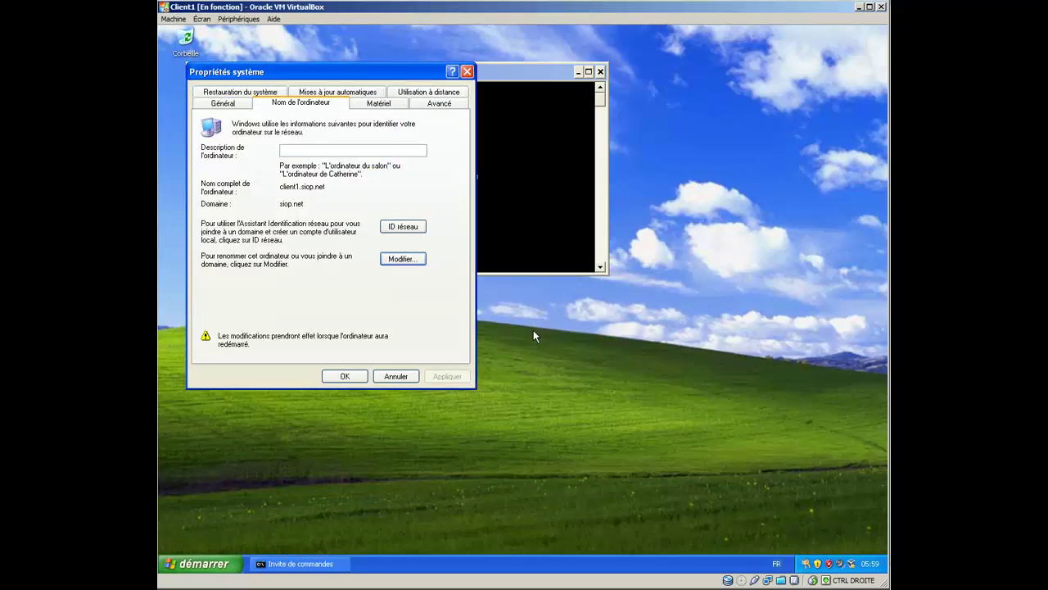
click(345, 376)
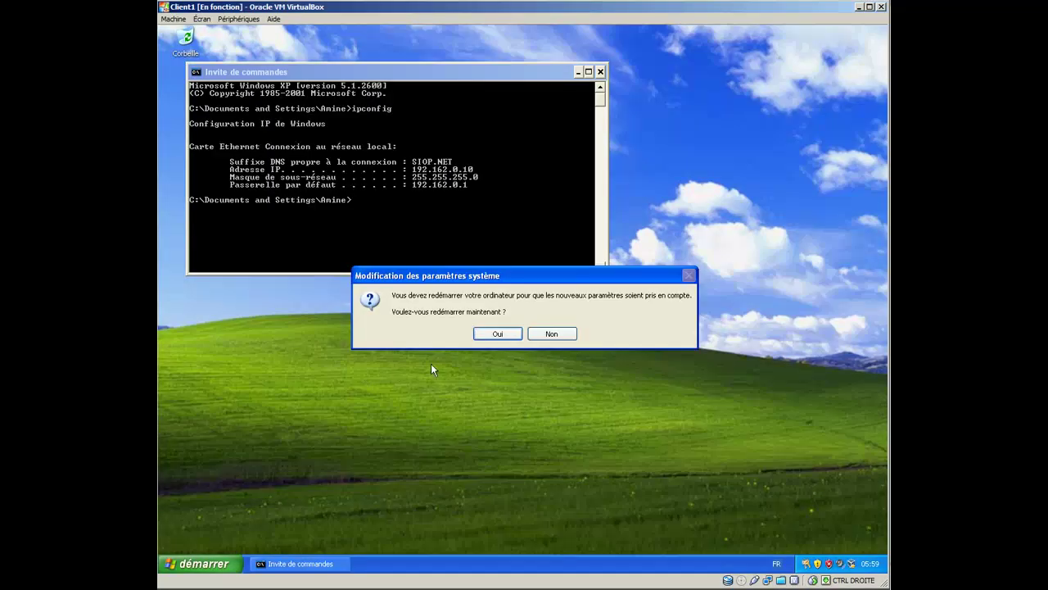
Step: Restart the client now and bring up the logon dialog with Ctrl+Alt+Del
click(497, 334)
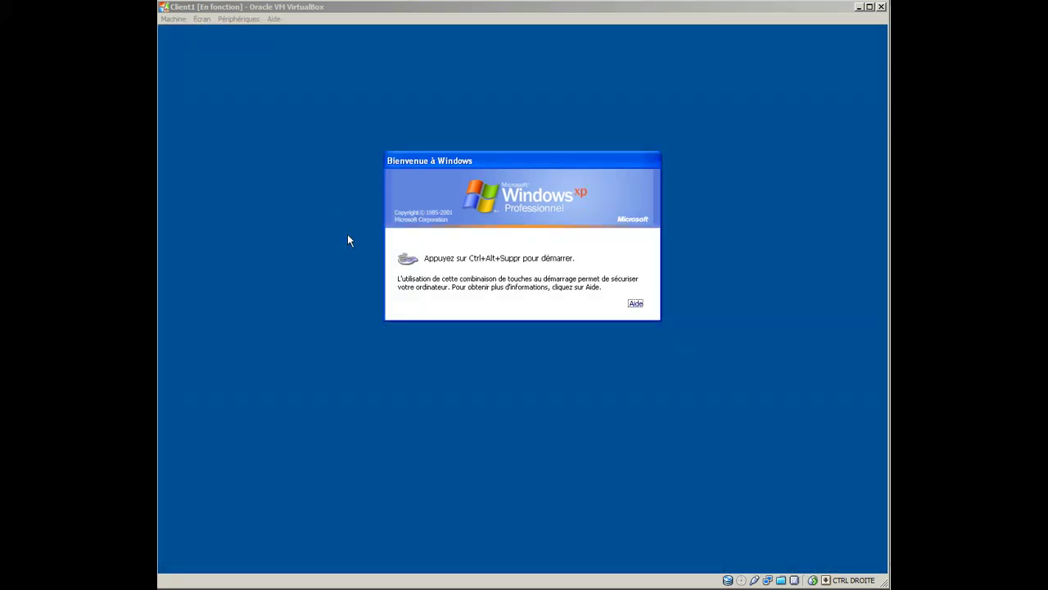
click(349, 240)
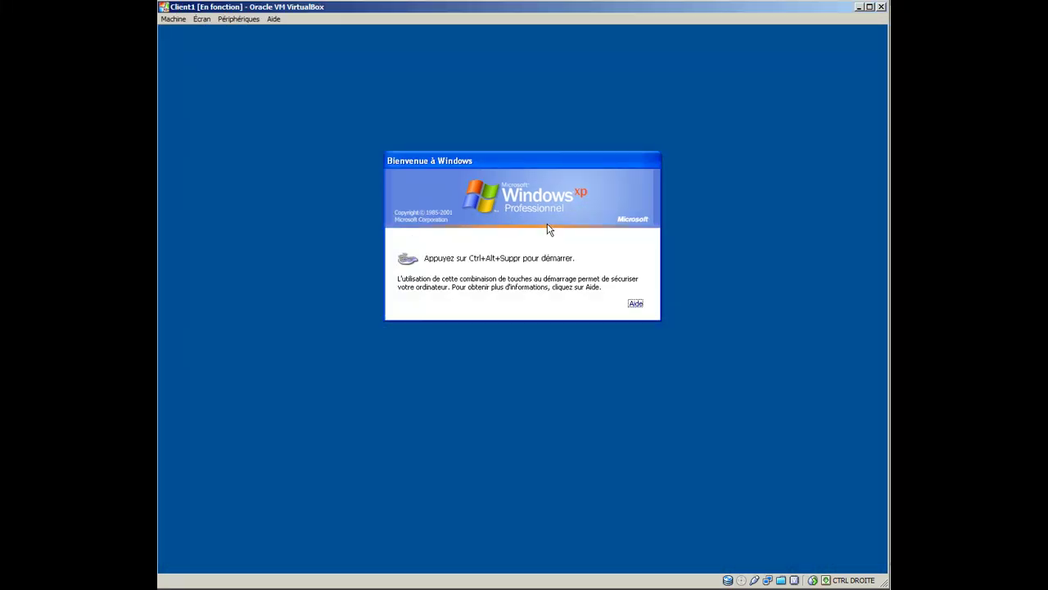
key(ctrl+alt+Delete)
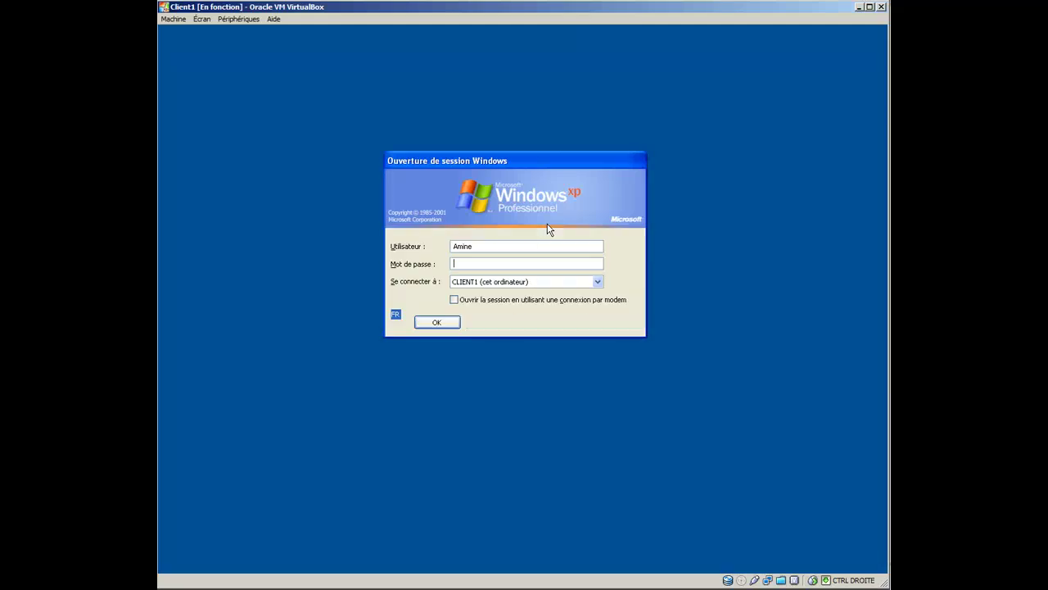
Step: Log on to the SIOP domain with the domain user's name and password
click(528, 281)
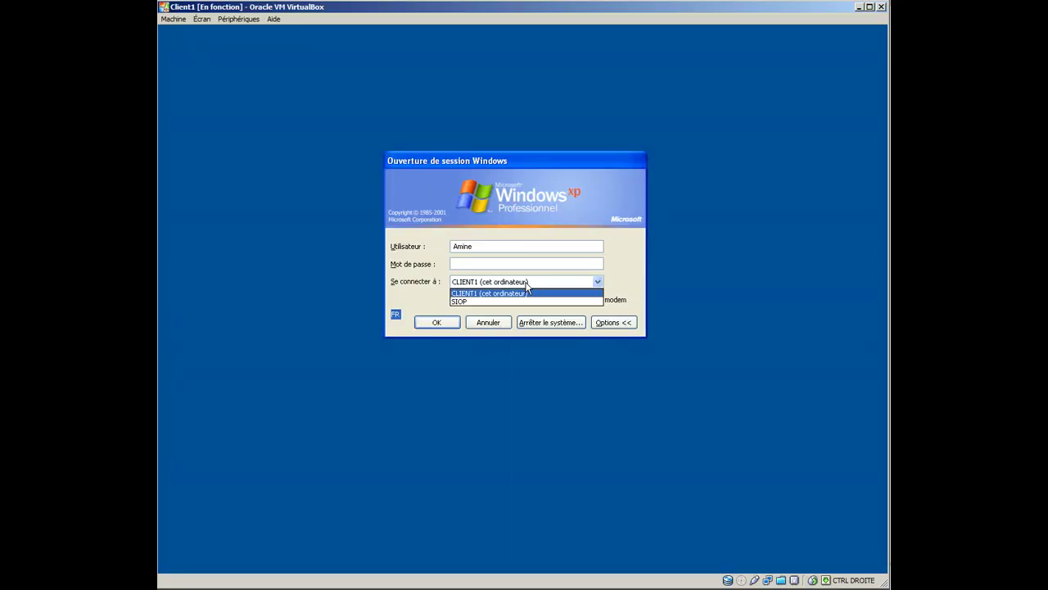
click(526, 302)
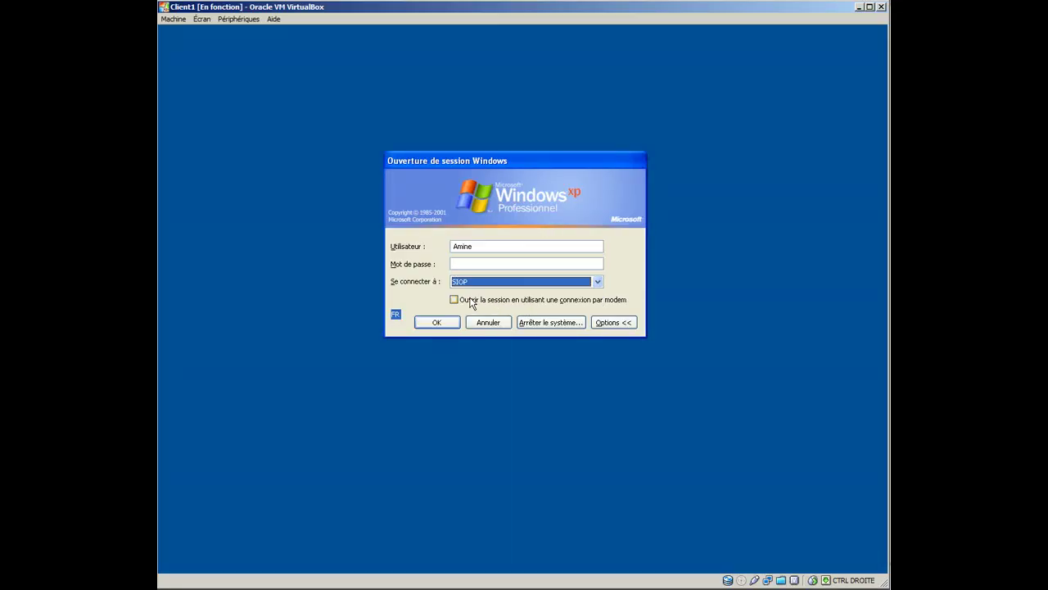
double_click(481, 250)
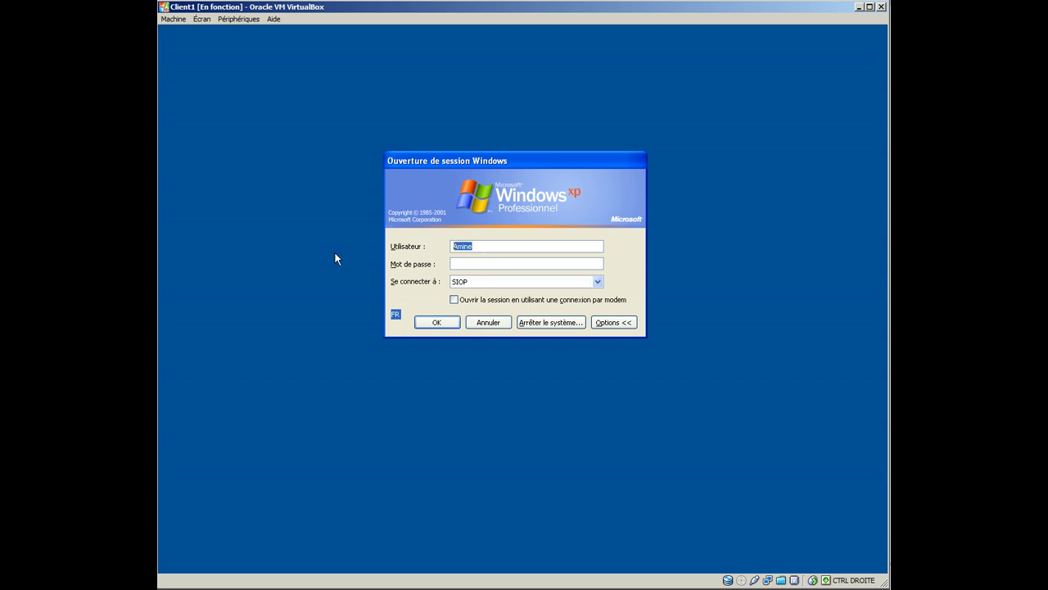
key(Return)
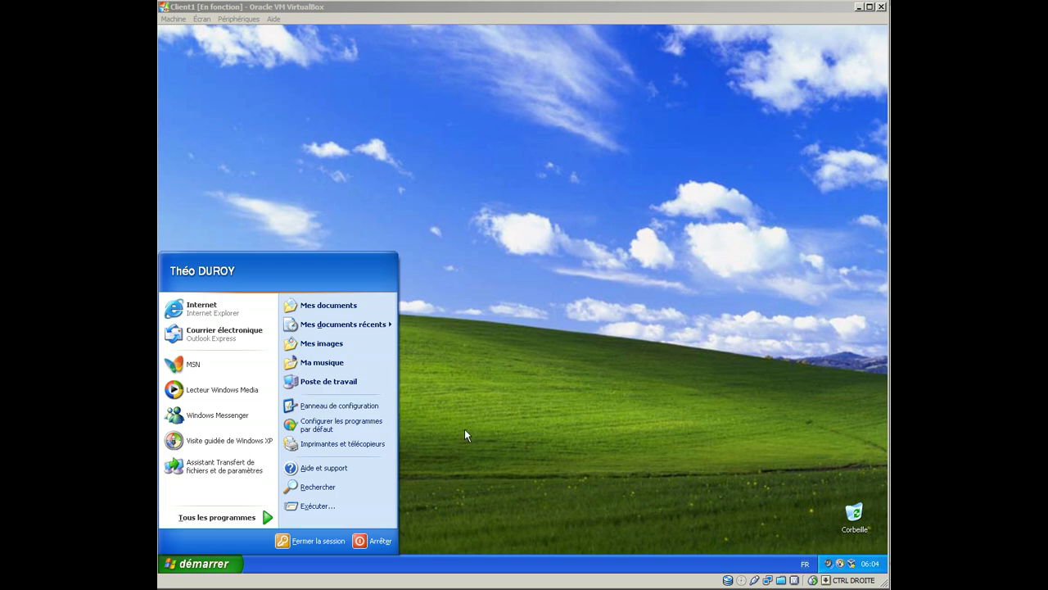
click(675, 342)
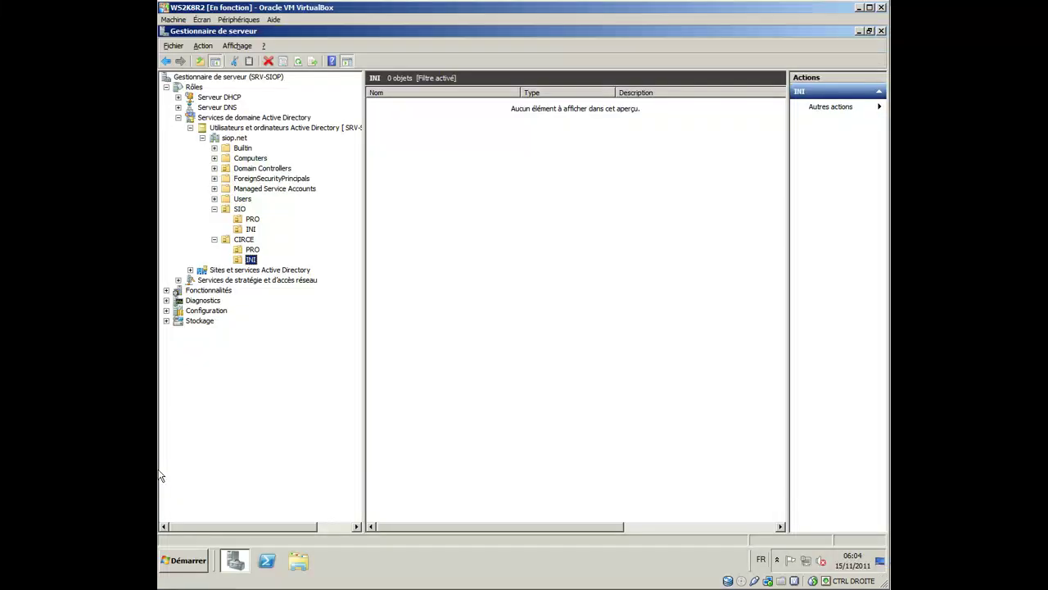
Step: Drag CLIENT1 from Computers onto SIO > INI and confirm the move with Oui
click(258, 159)
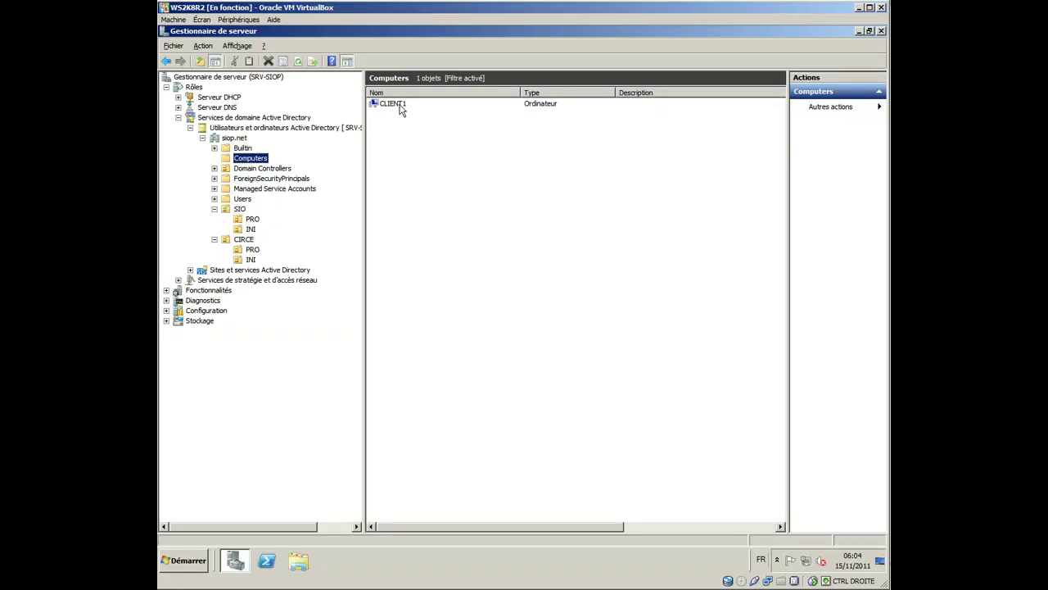
drag(401, 107, 253, 231)
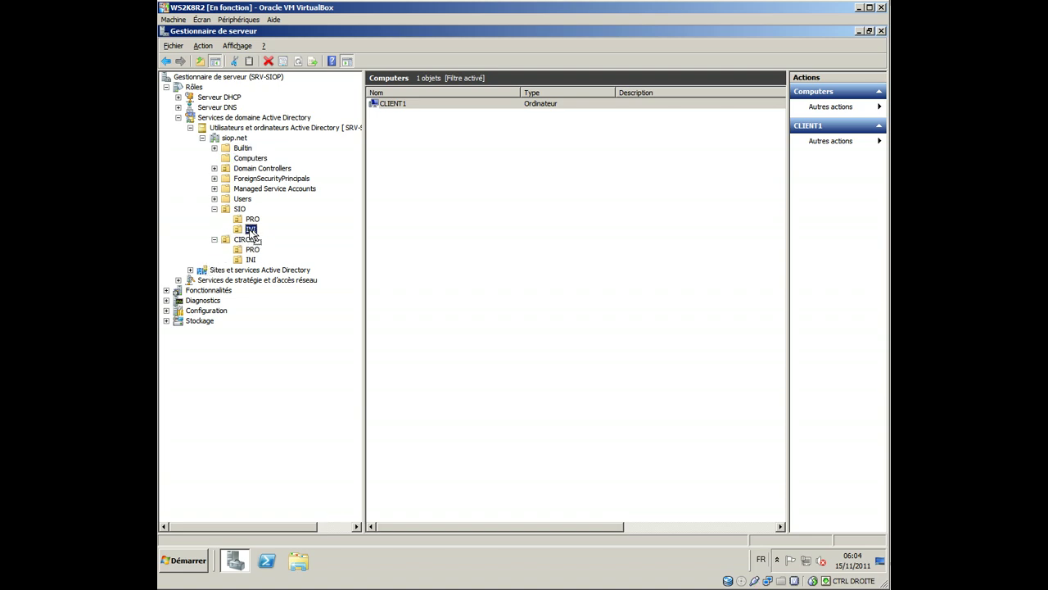
drag(252, 233, 252, 233)
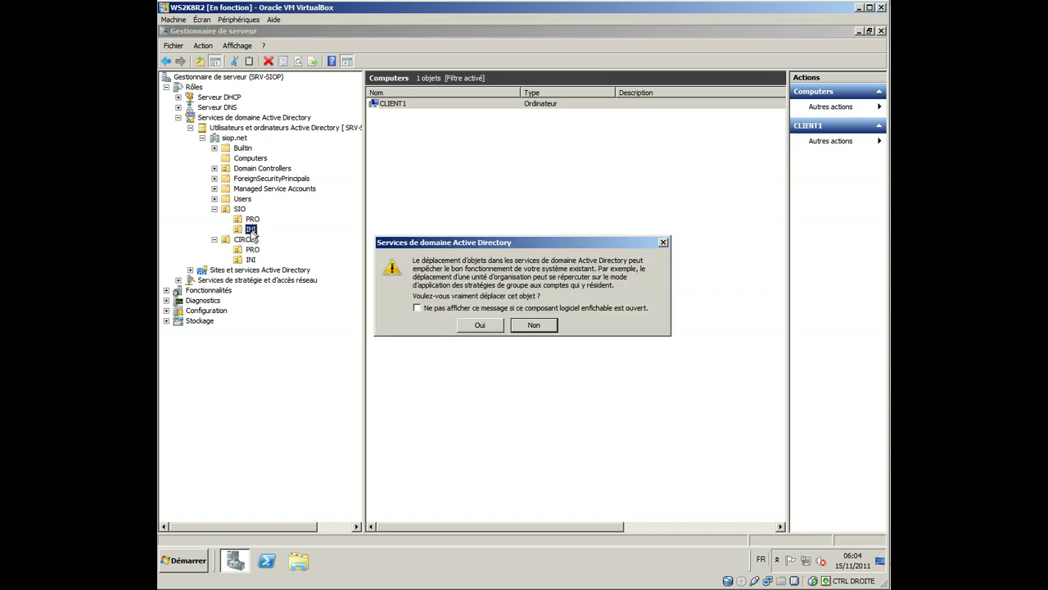
click(489, 330)
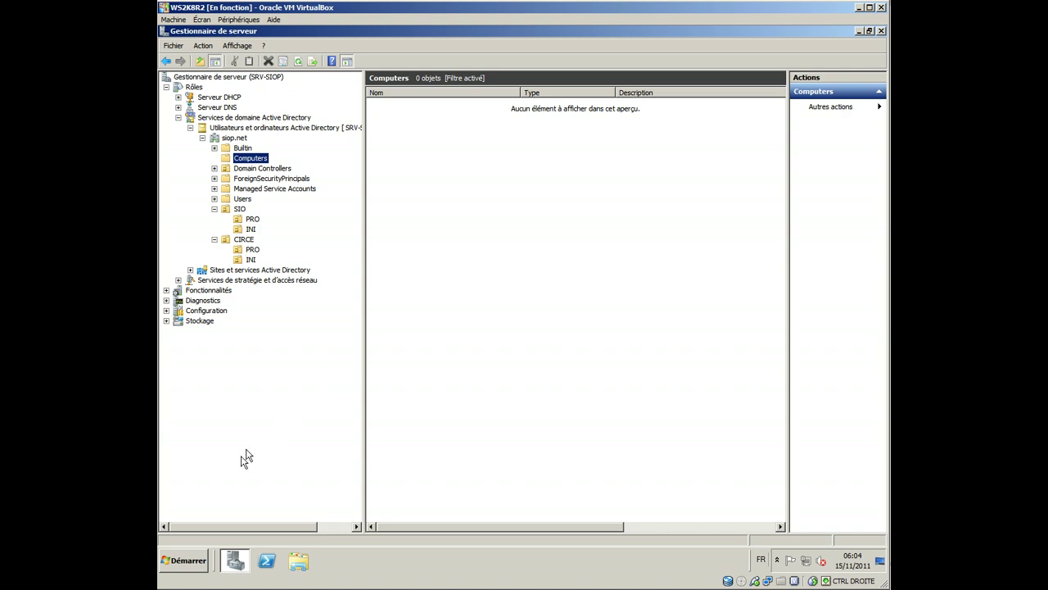
click(178, 565)
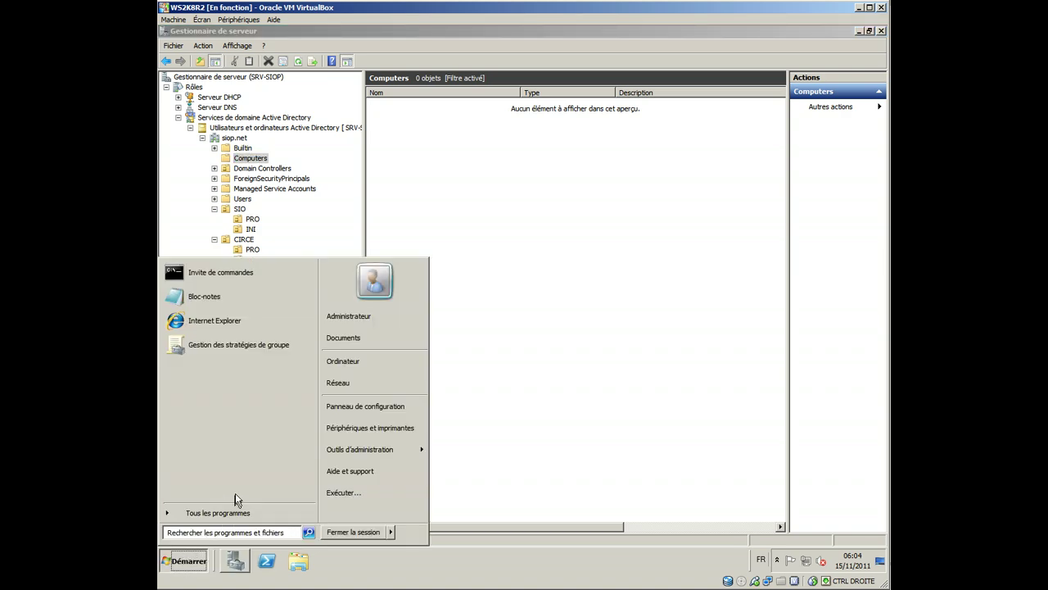
Step: Launch Group Policy Management from the Start menu to list siop.net's two default GPOs
click(255, 347)
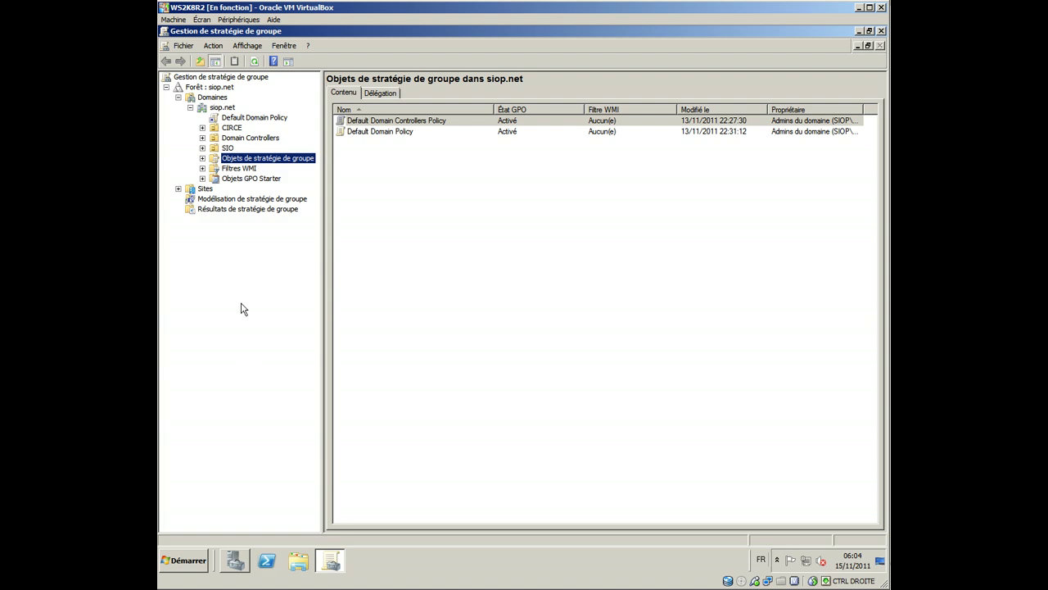
click(188, 565)
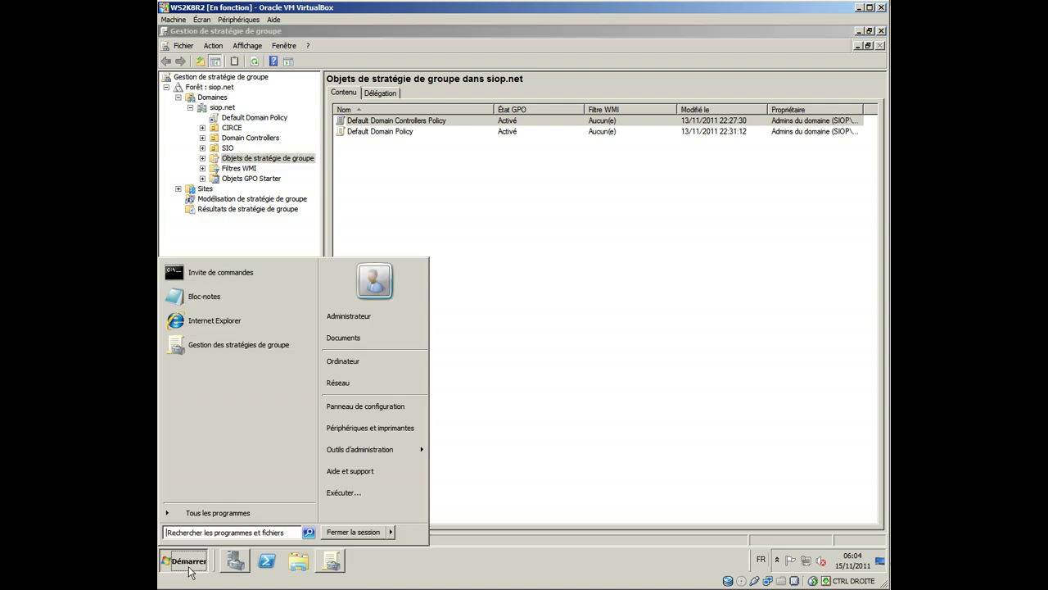
mouse_move(398, 453)
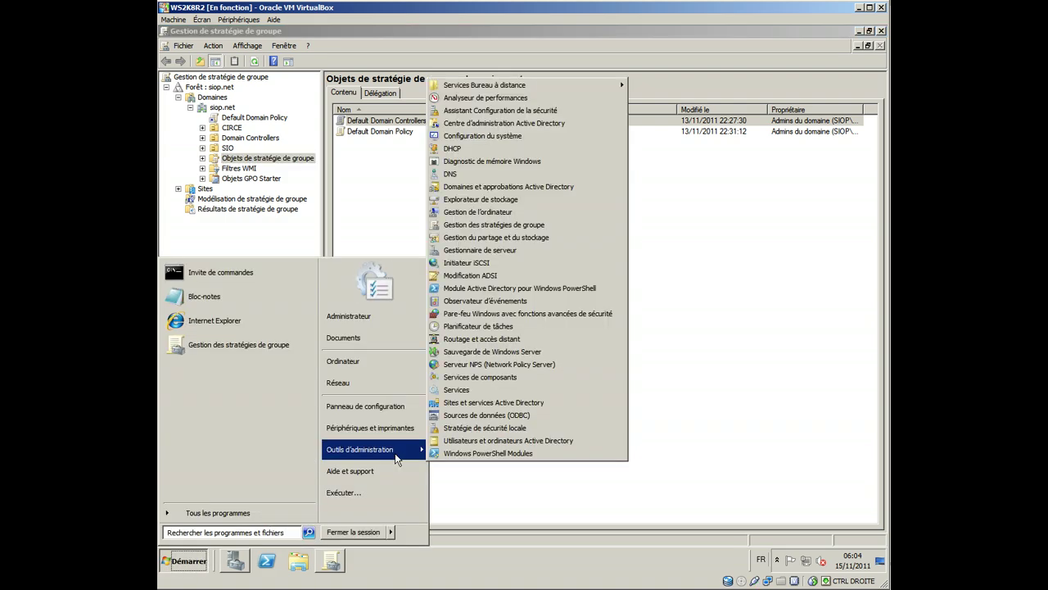
click(567, 226)
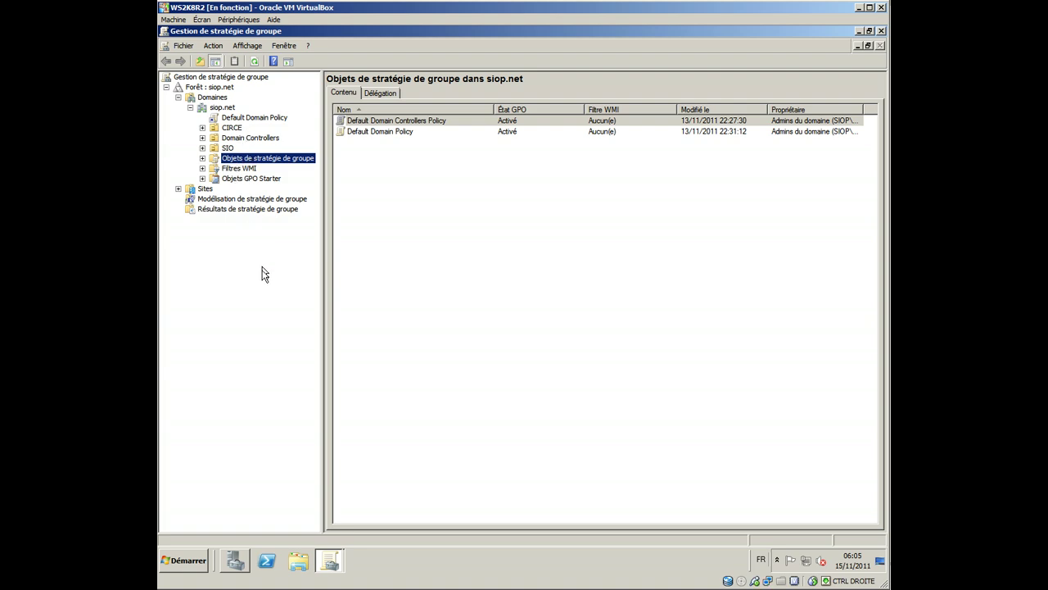
Step: Return to Group Policy Management and expand CIRCE and SIO to reveal their INI and PRO units
click(236, 560)
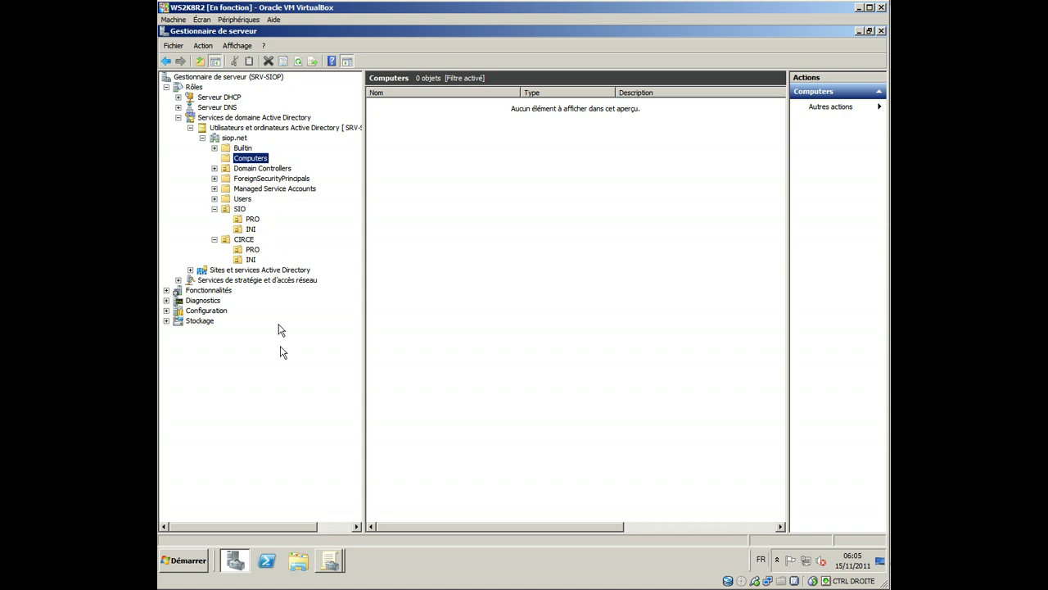
click(331, 562)
click(337, 534)
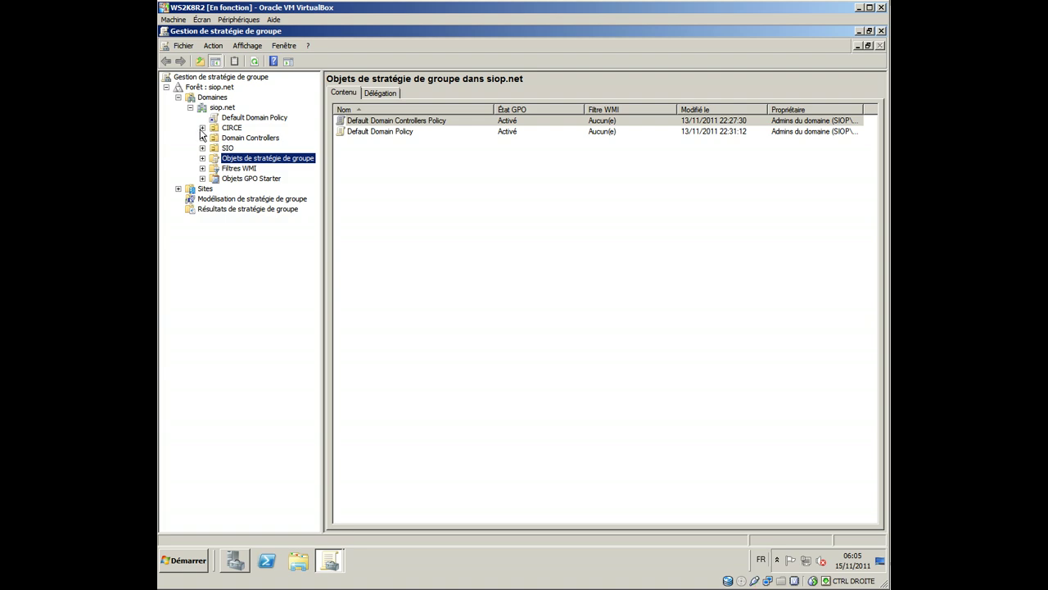
click(202, 129)
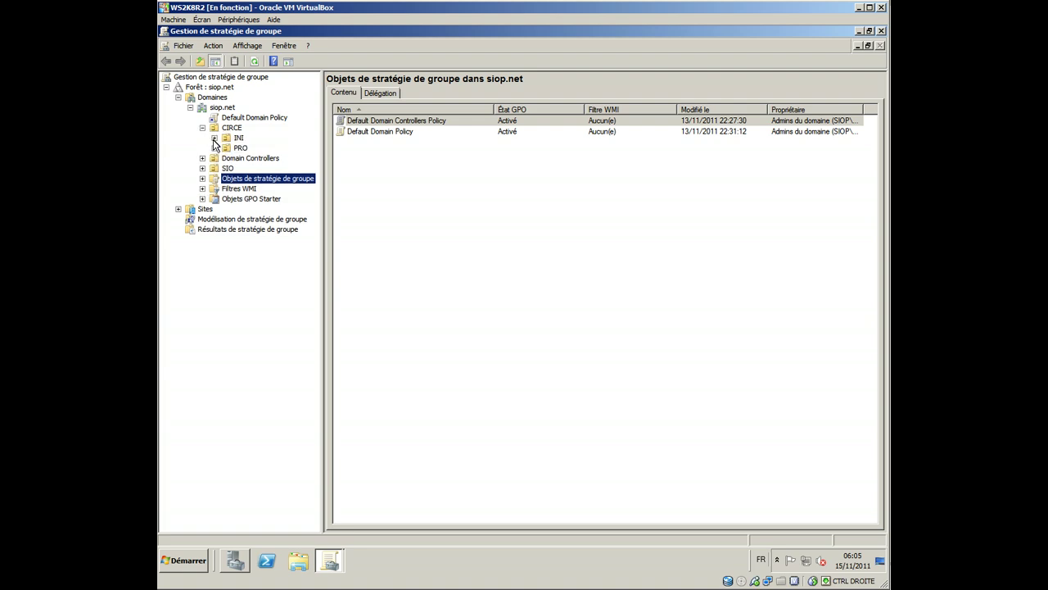
click(202, 168)
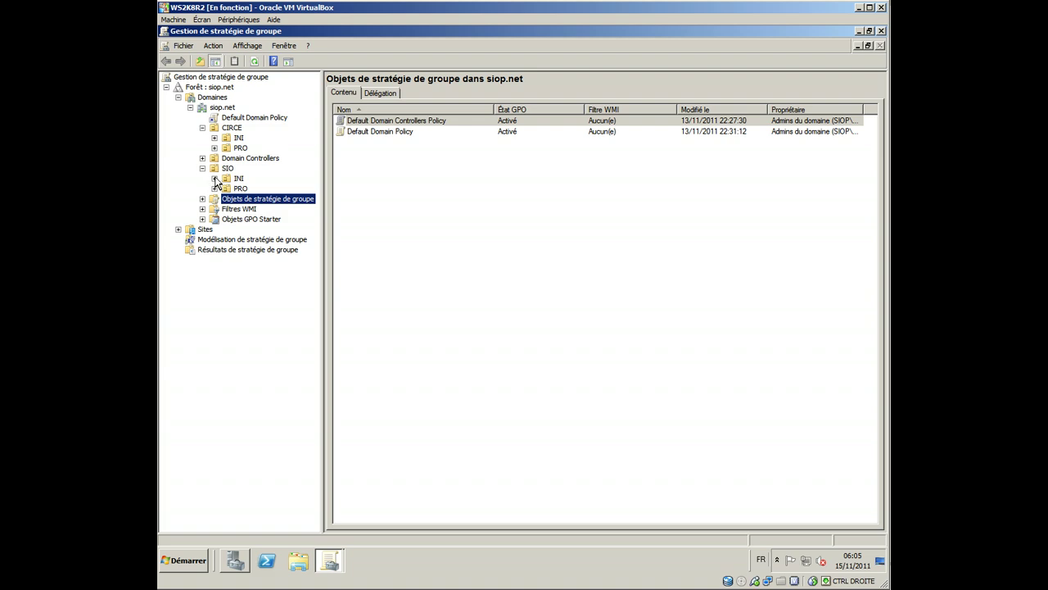
Step: Create a new GPO named 'Fond d'écran' linked to the INI unit under CIRCE
right_click(229, 141)
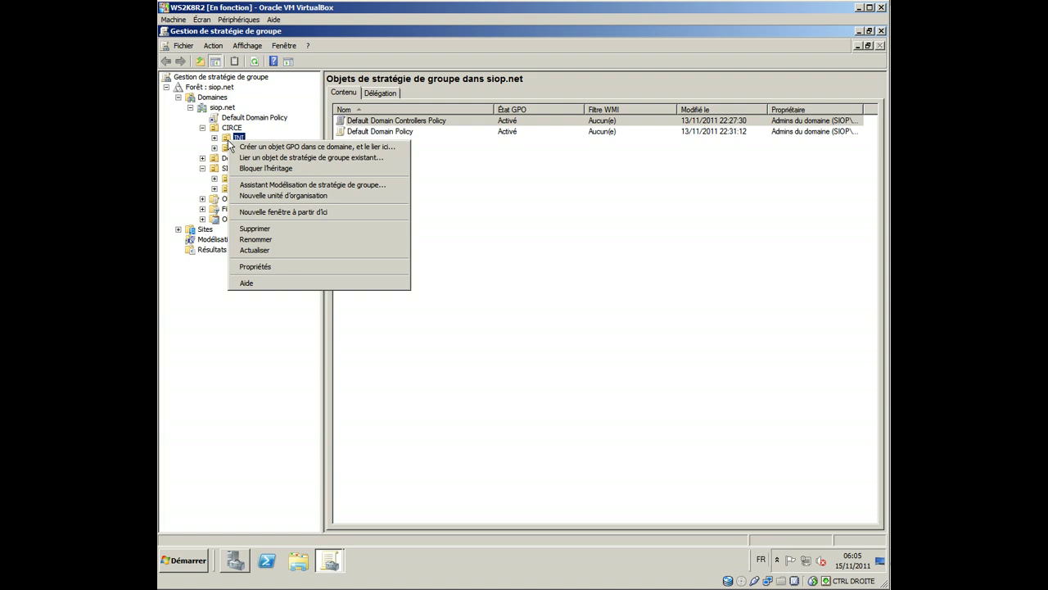
click(235, 148)
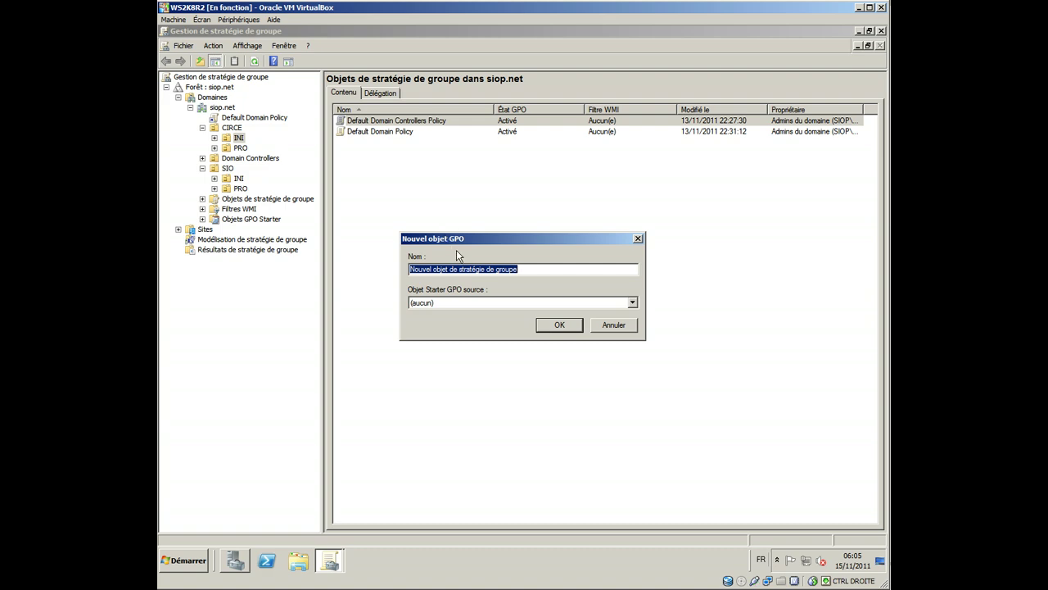
text(Fond d'écran)
click(560, 326)
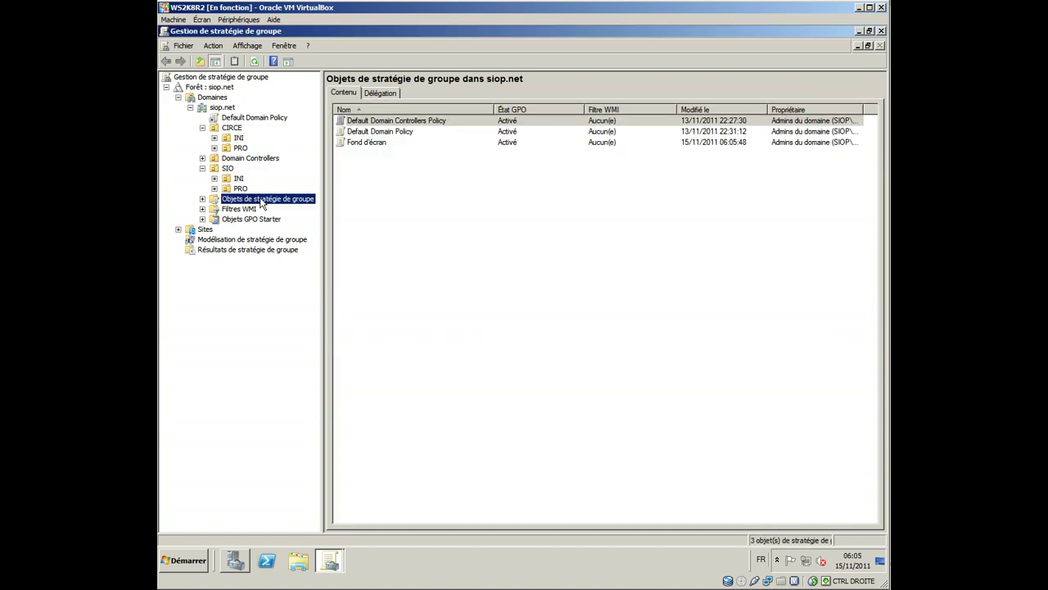
Step: Select the Fond d'écran link under CIRCE > INI, acknowledge the link warning, and bring up its actions
click(215, 138)
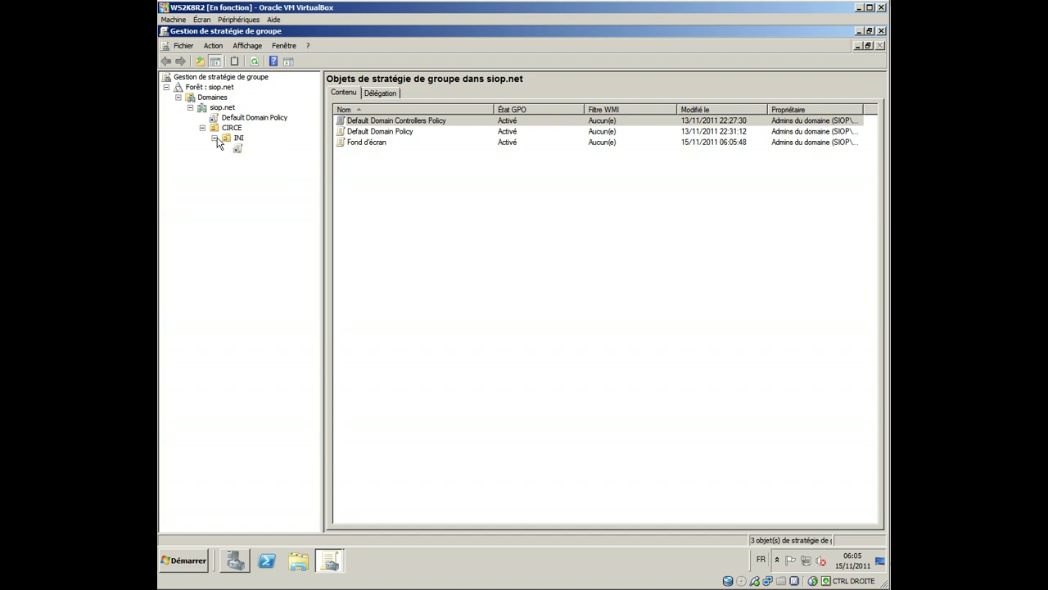
click(239, 148)
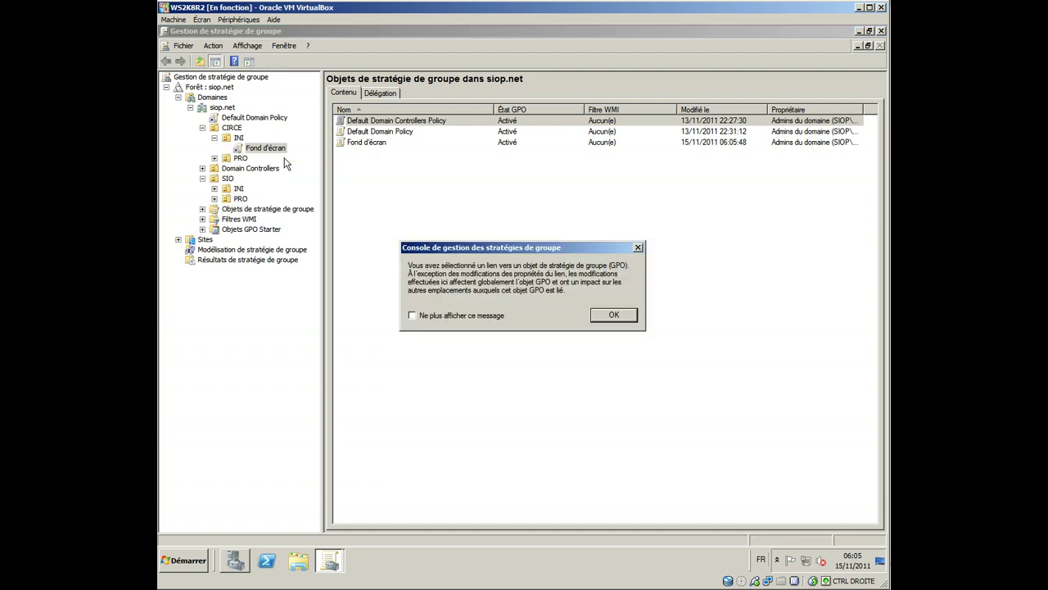
click(613, 316)
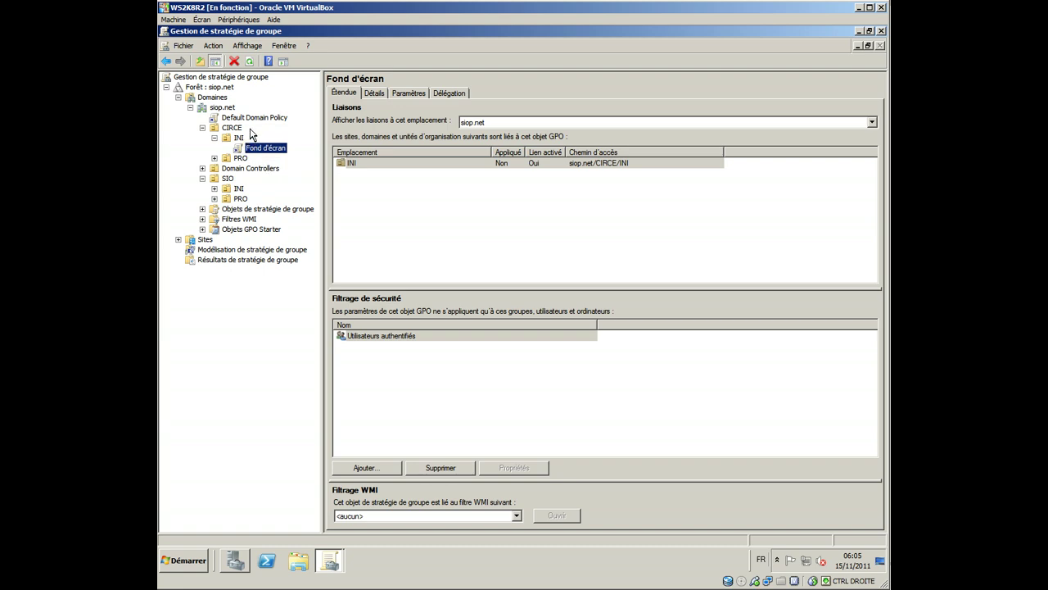
right_click(254, 152)
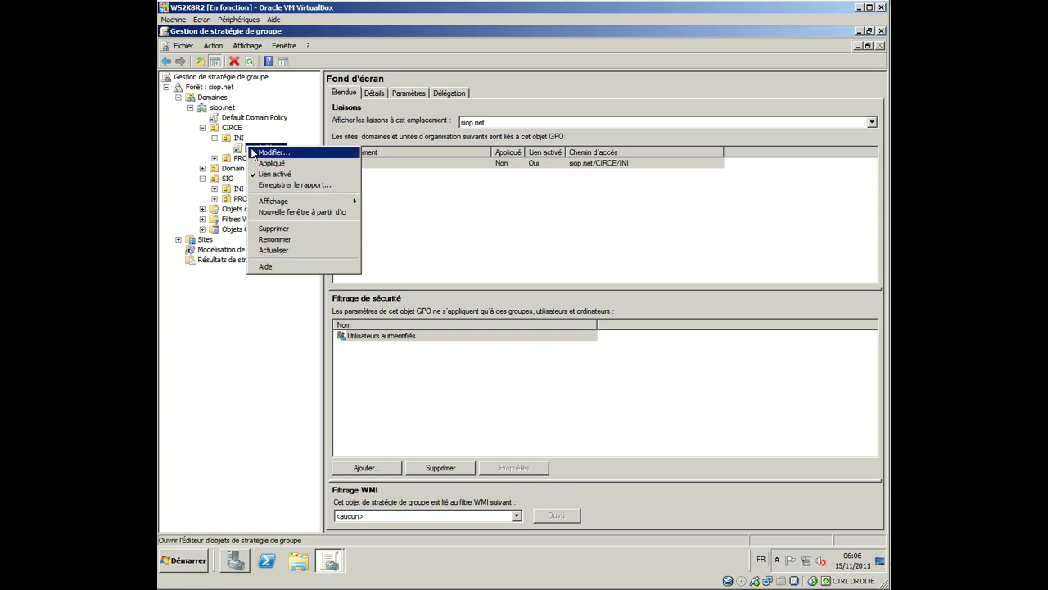
Step: Edit the Fond d'écran GPO in a maximized Group Policy Management Editor with a wider tree pane
click(270, 152)
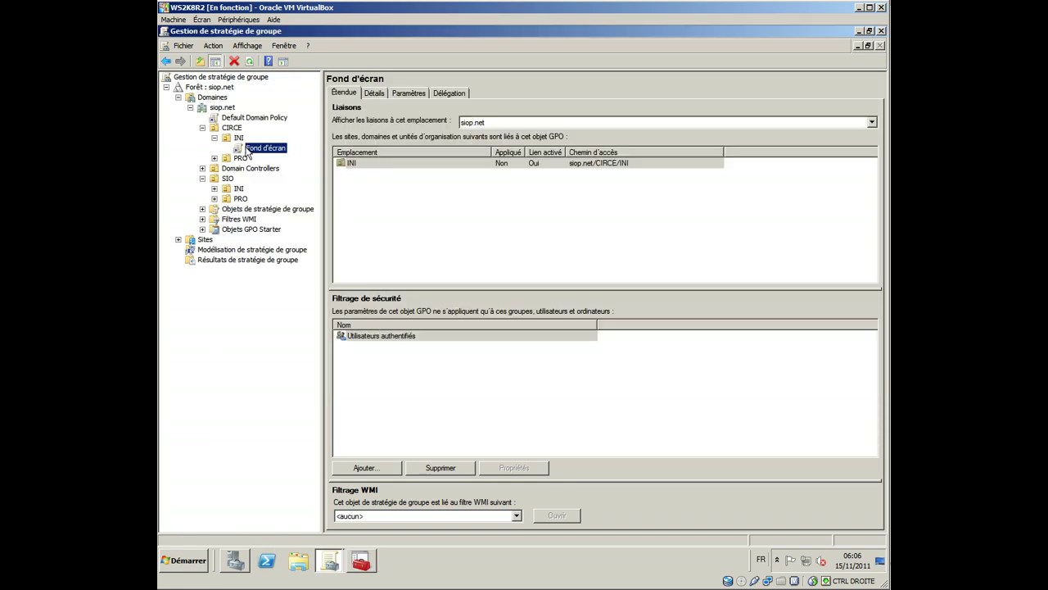
right_click(249, 148)
click(270, 153)
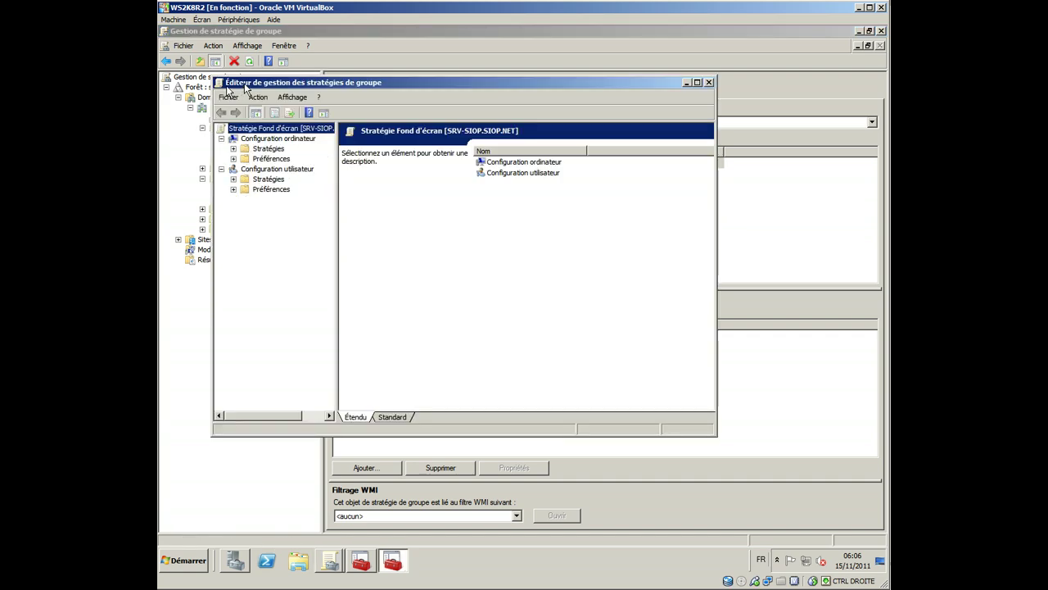
double_click(329, 84)
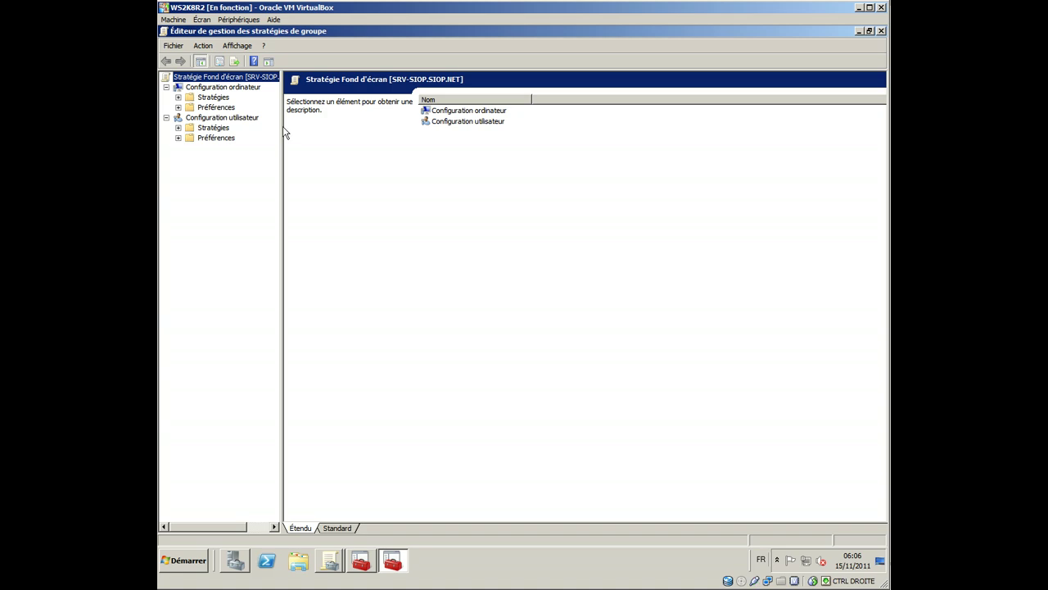
drag(282, 130, 312, 131)
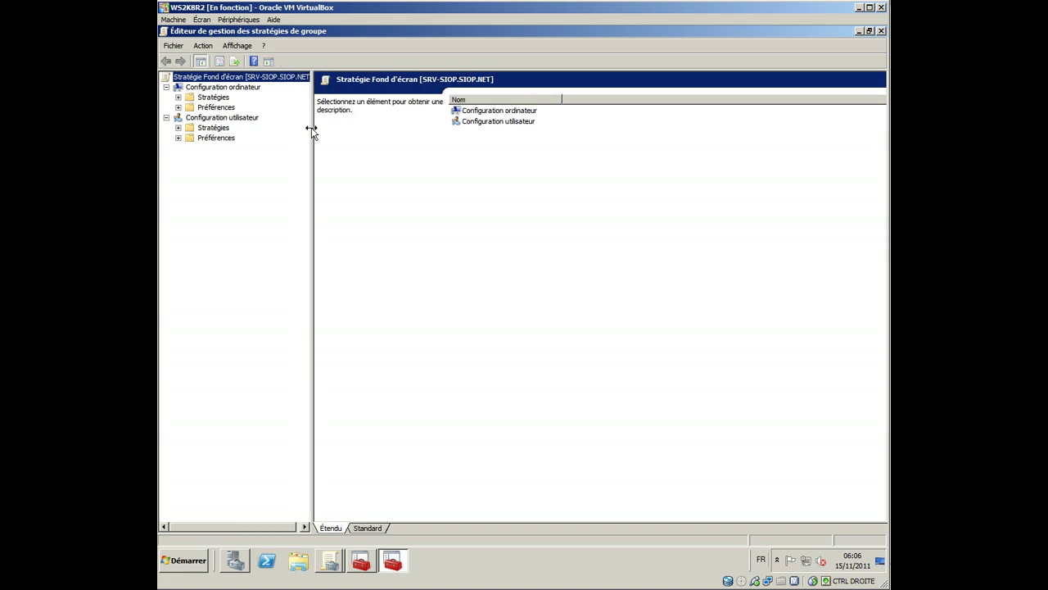
Step: Expand the computer and user configuration Policies and Preferences nodes, then collapse Computer Configuration
click(232, 89)
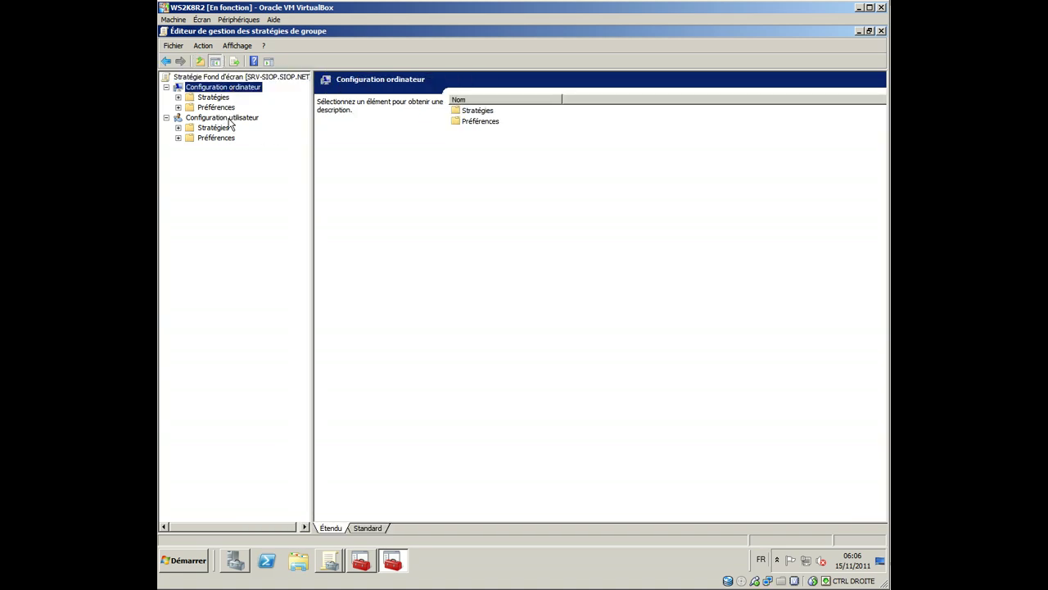
click(230, 119)
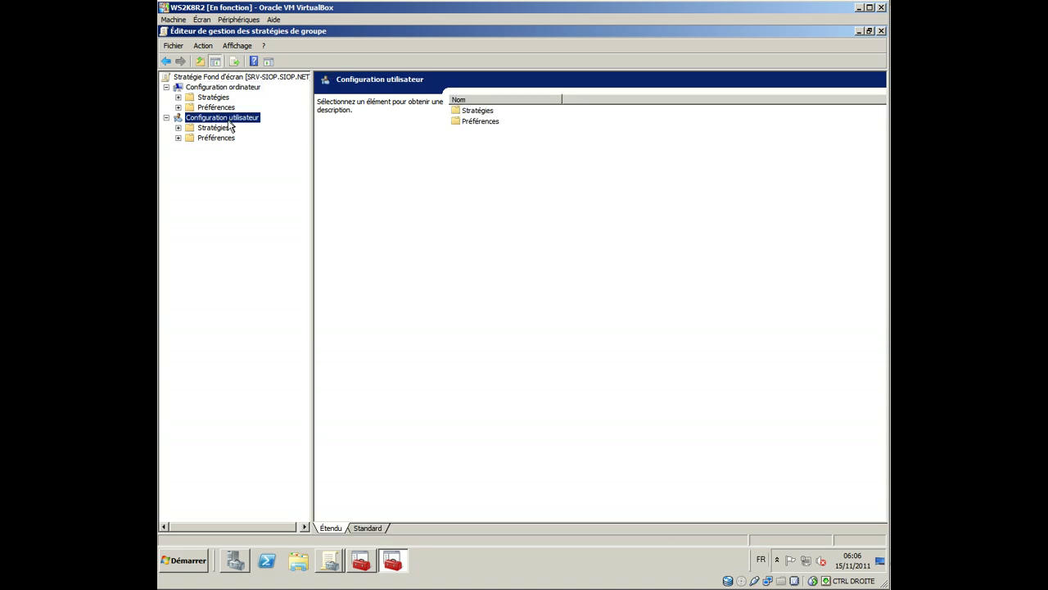
click(178, 97)
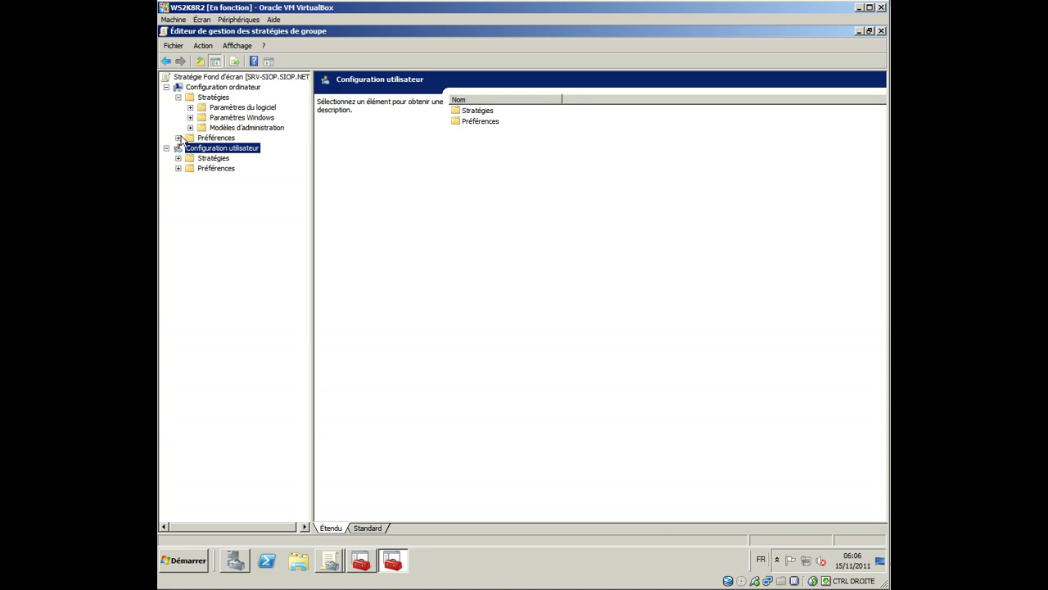
click(178, 137)
click(177, 178)
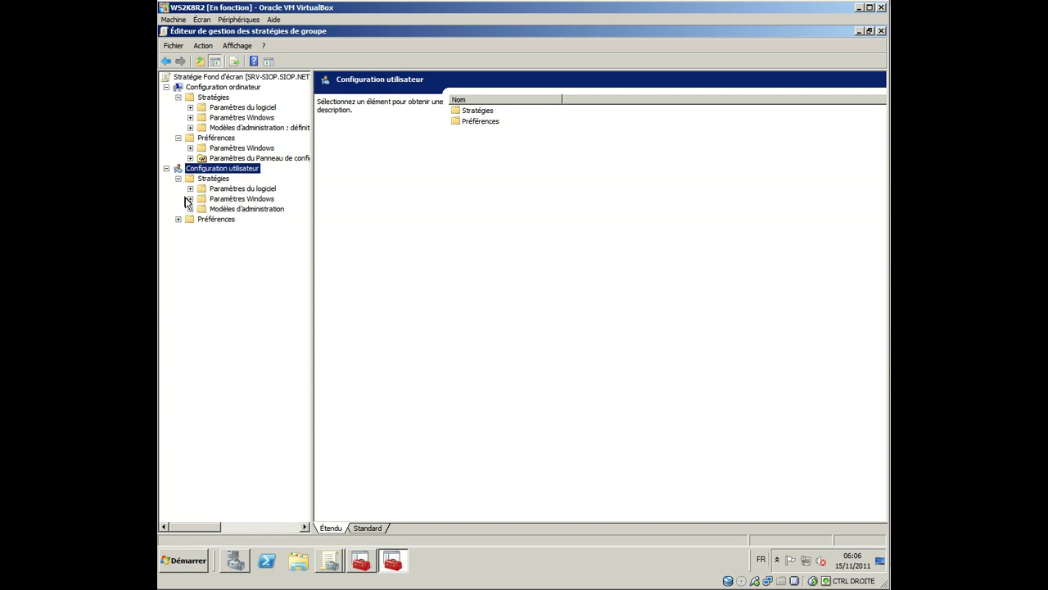
click(177, 218)
click(190, 188)
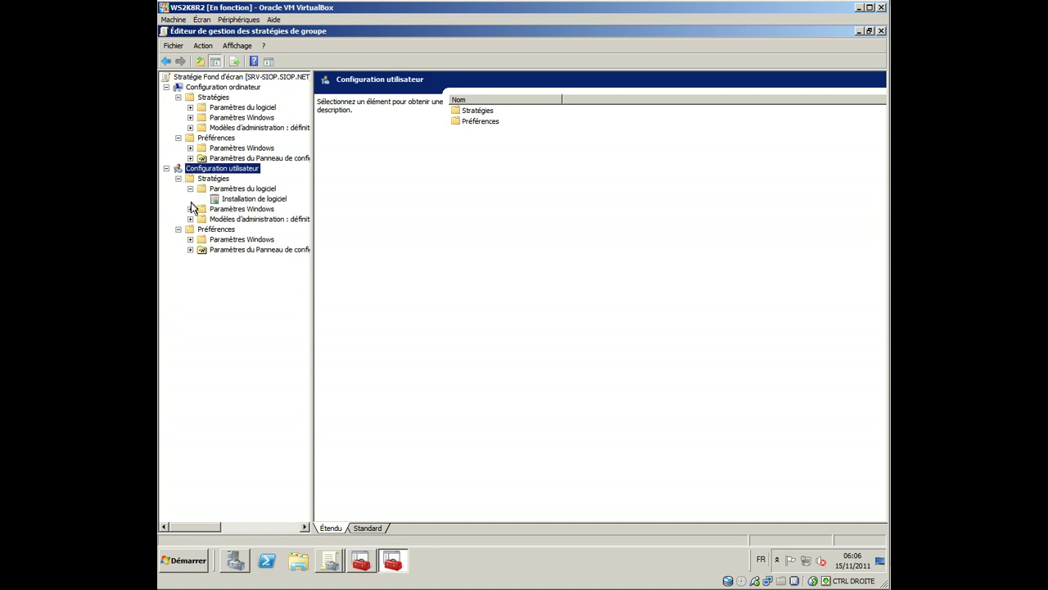
click(190, 209)
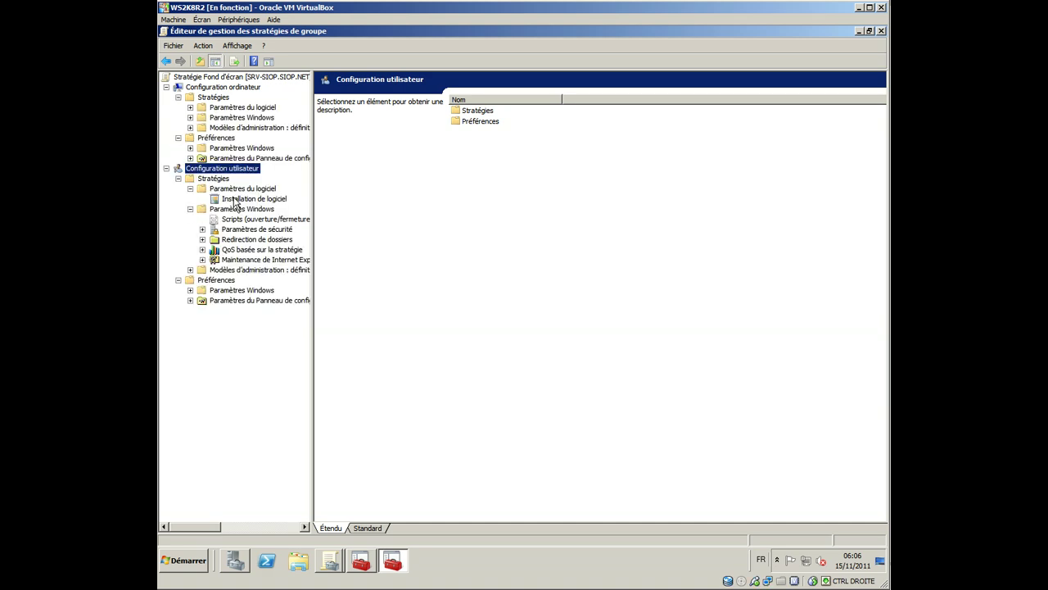
click(166, 86)
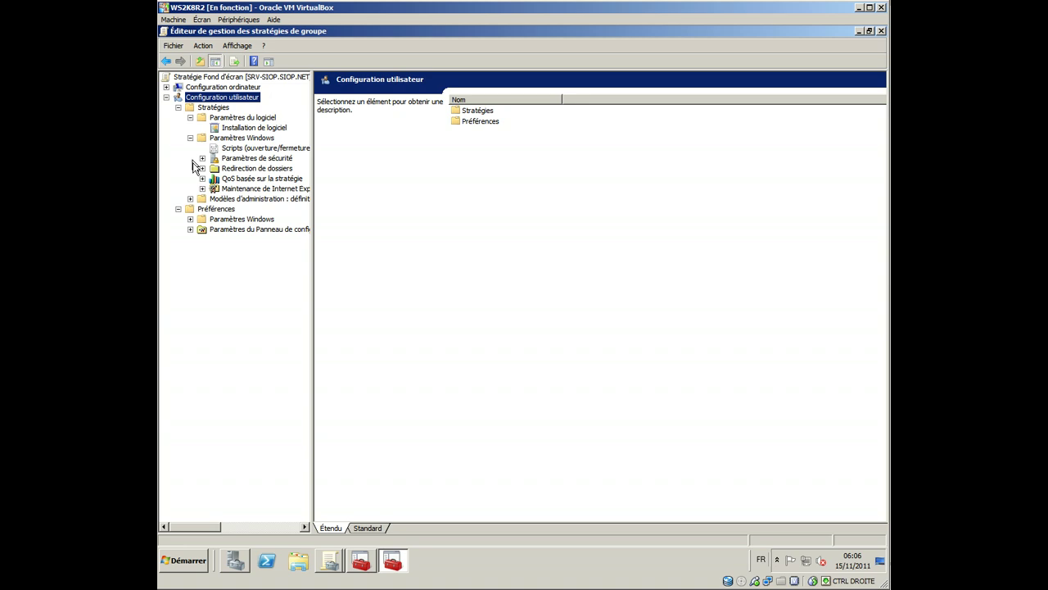
Step: Expand the user Administrative Templates and select Bureau to list its desktop settings
click(190, 219)
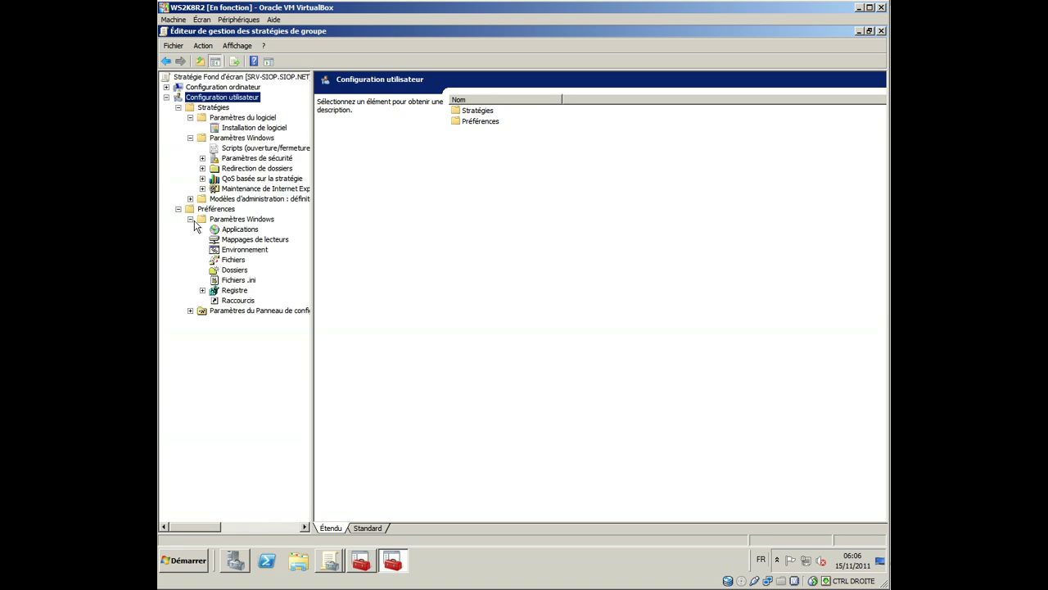
click(190, 201)
click(202, 209)
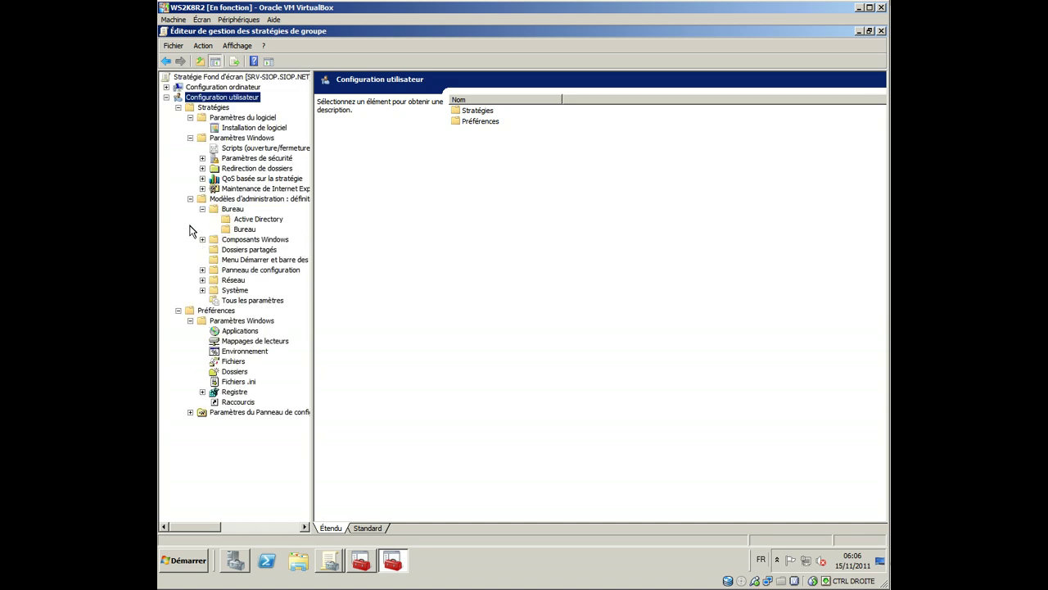
click(239, 229)
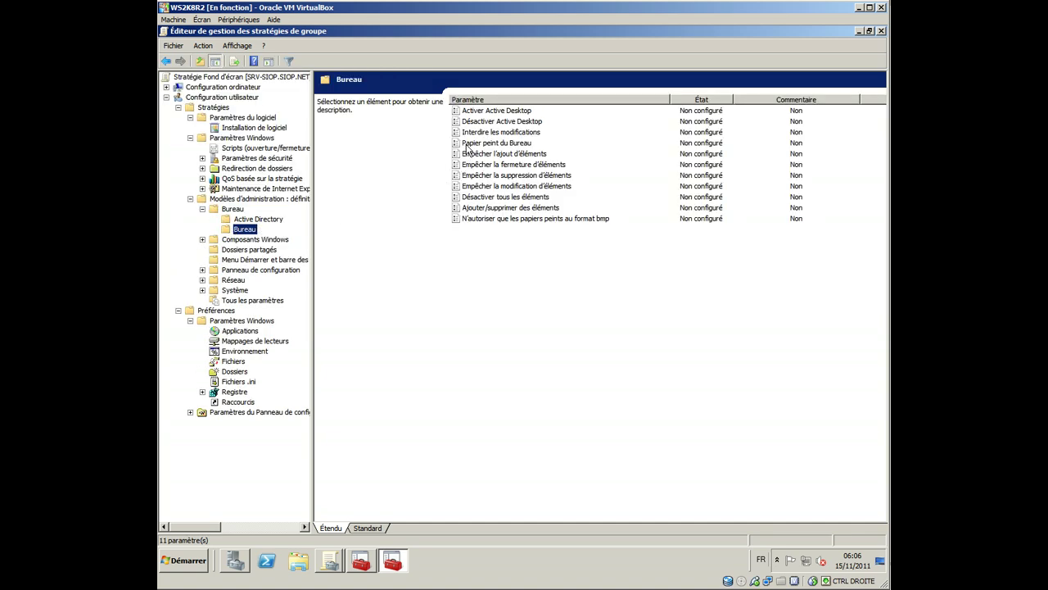
Step: Try enabling Papier peint du Bureau, cancel unchanged, and open Interdire les modifications instead
double_click(484, 144)
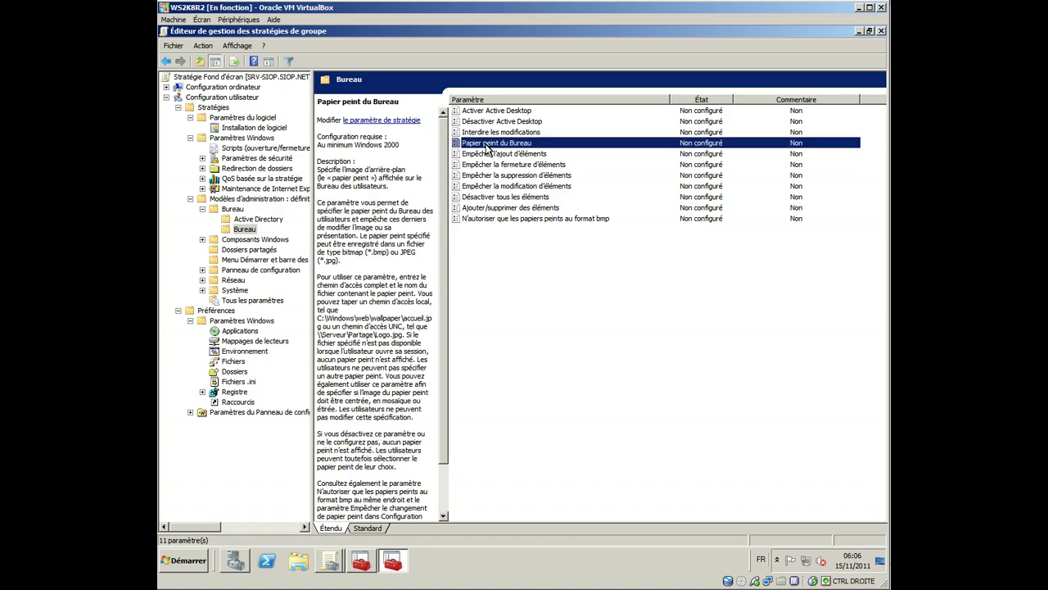
drag(324, 147, 359, 127)
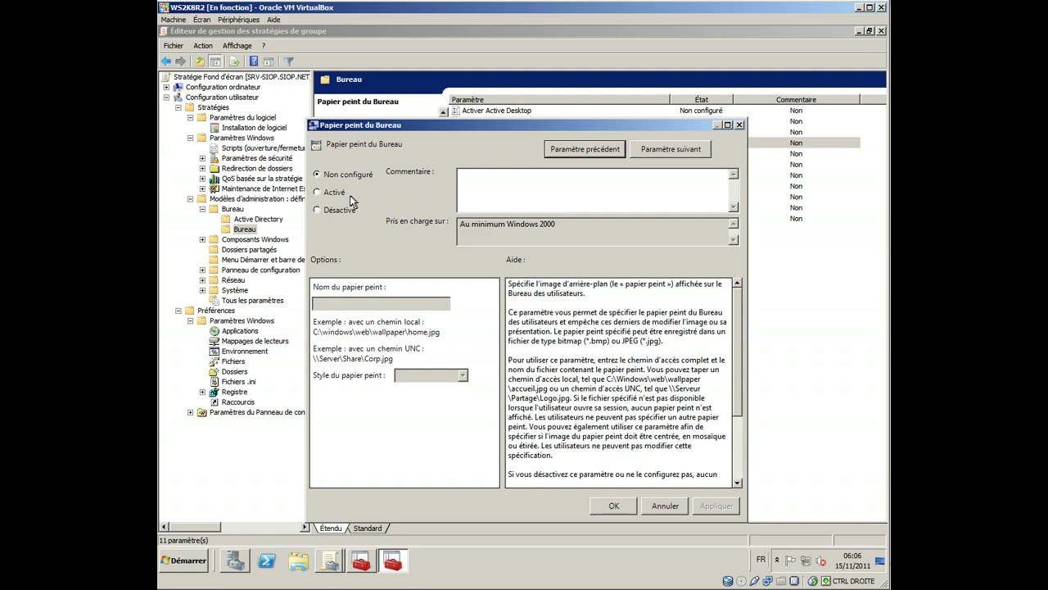
click(324, 193)
click(368, 304)
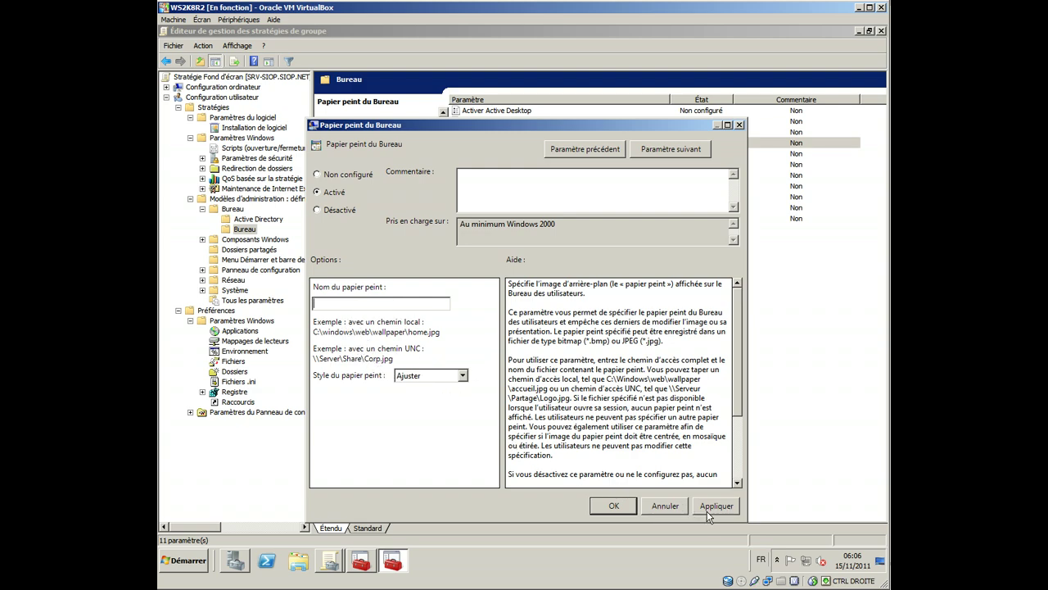
click(667, 513)
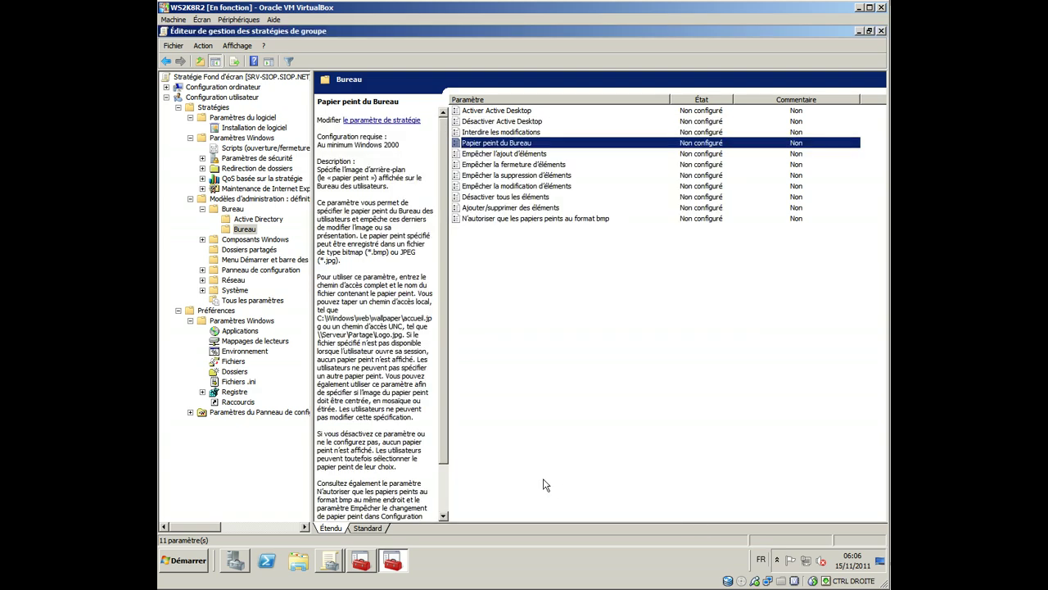
double_click(488, 132)
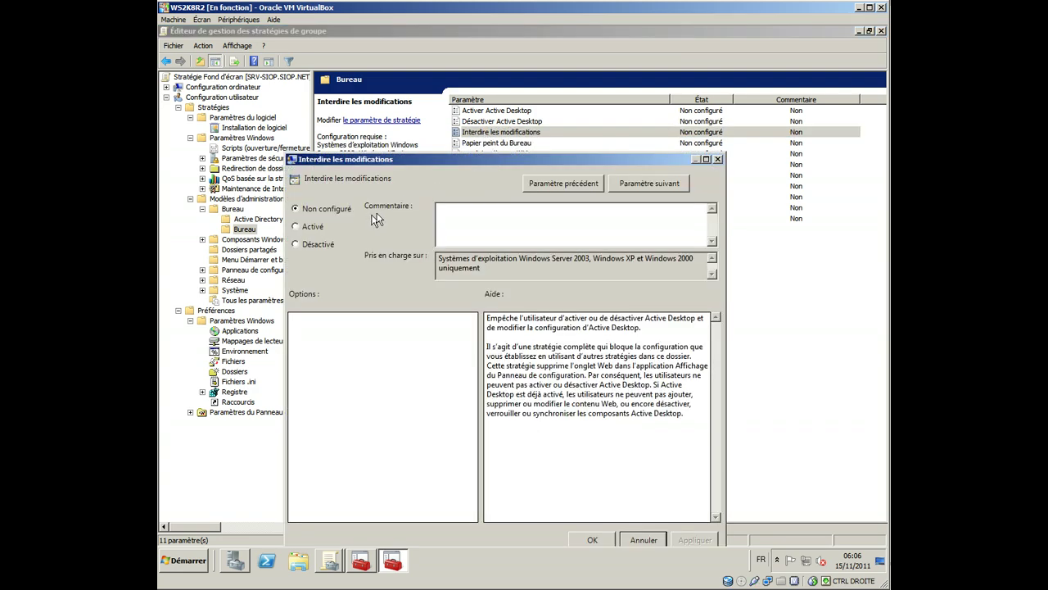
Step: Close Interdire les modifications unchanged, view Dossiers partagés and Menu Démarrer et barre des tâches settings, and close the editor
click(714, 162)
click(249, 251)
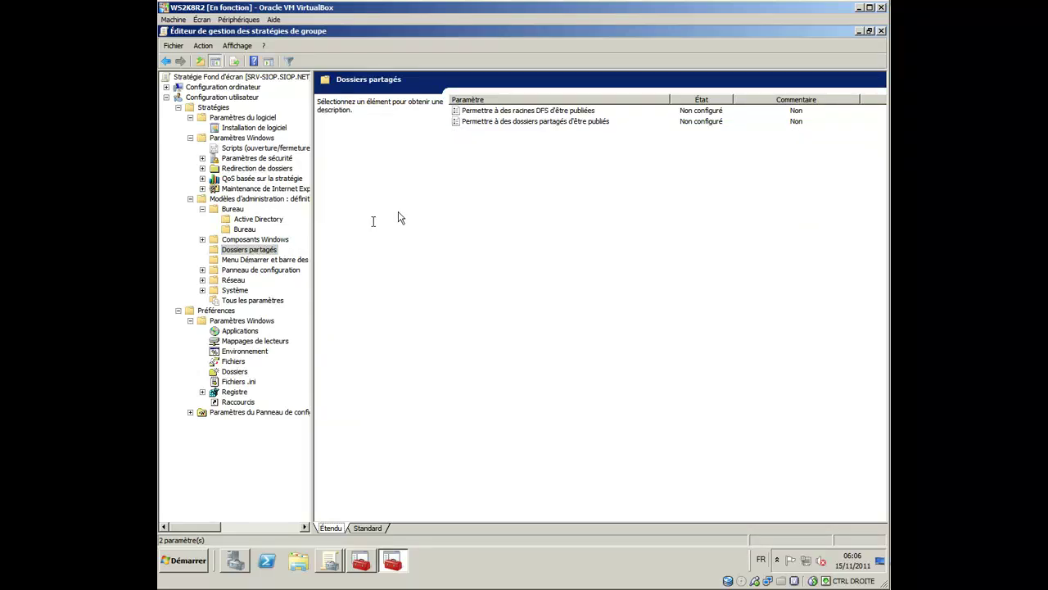
click(260, 262)
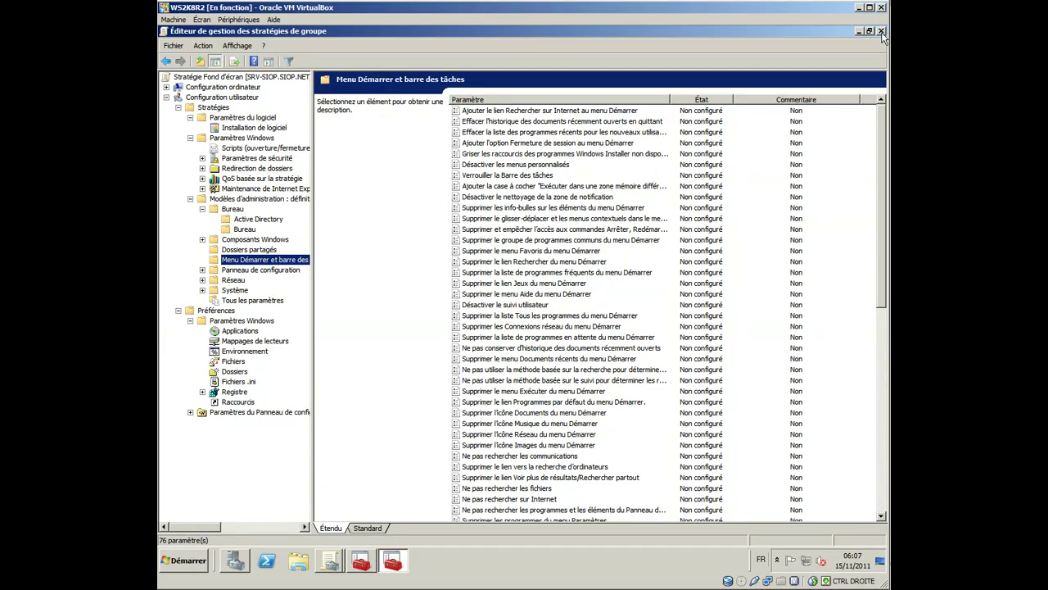
click(881, 30)
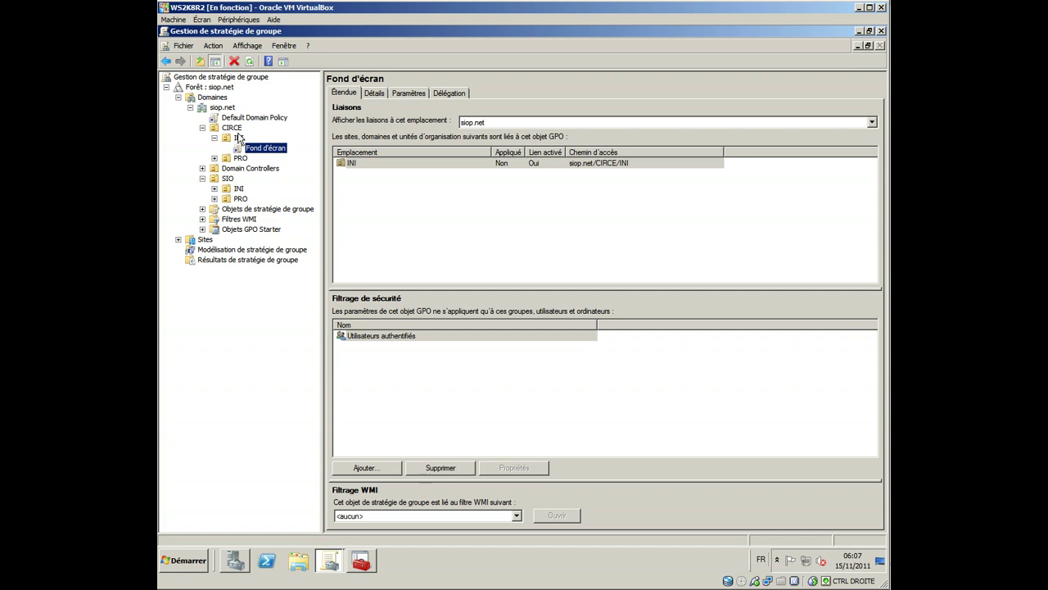